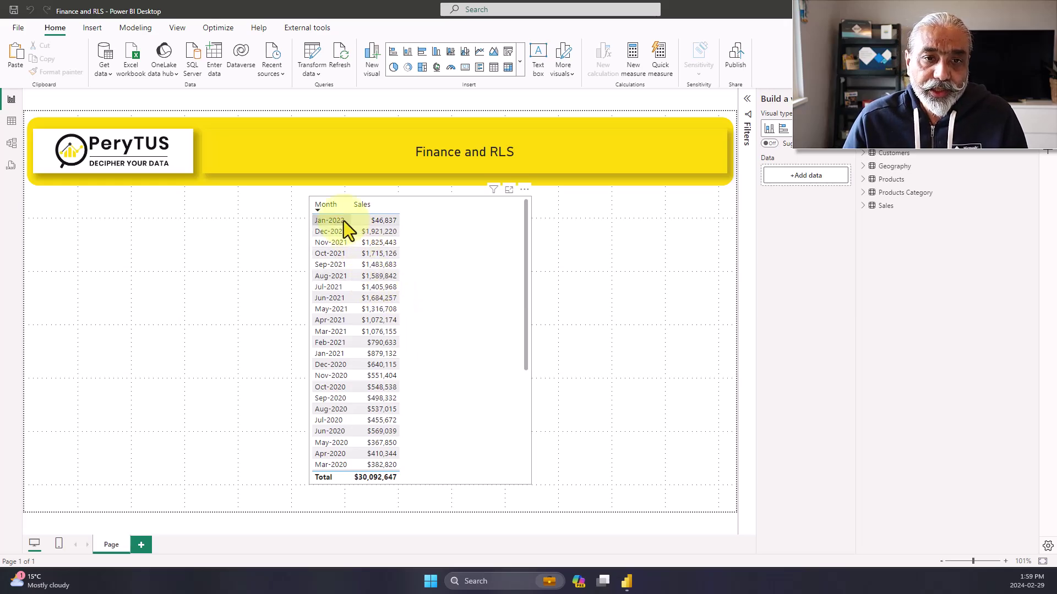
# Step: Open the data transformation editor, maximize it and view the Reviewed Month End Date parameter under Other Queries
pyautogui.click(474, 237)
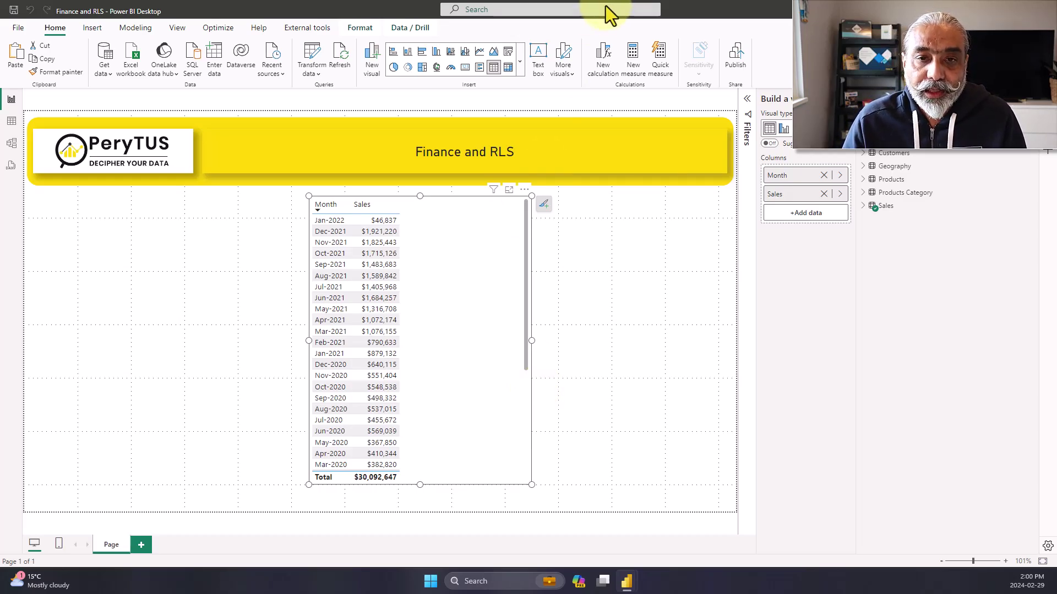
pyautogui.click(307, 58)
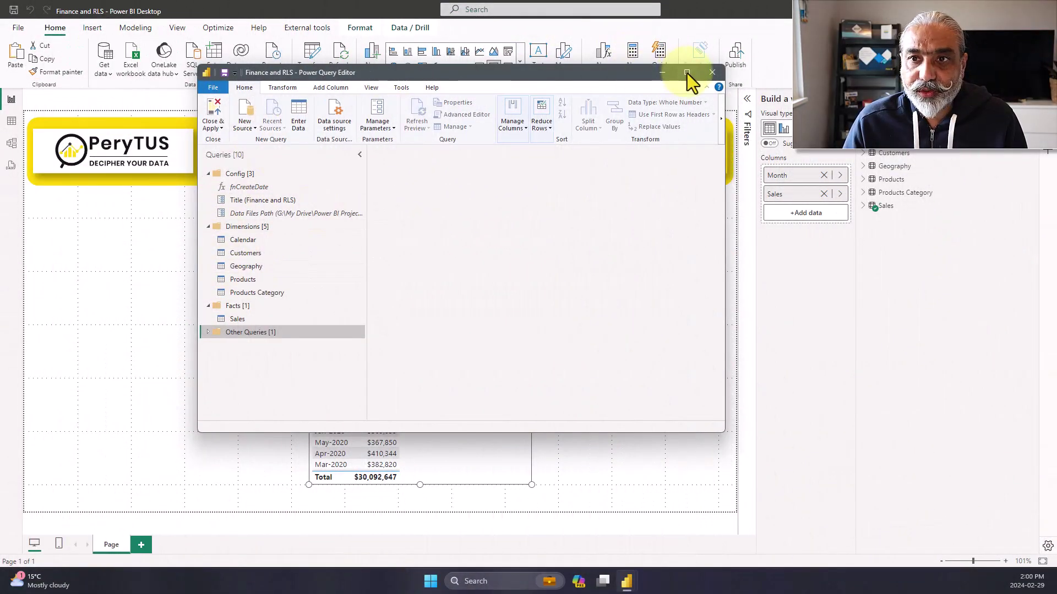
pyautogui.click(687, 72)
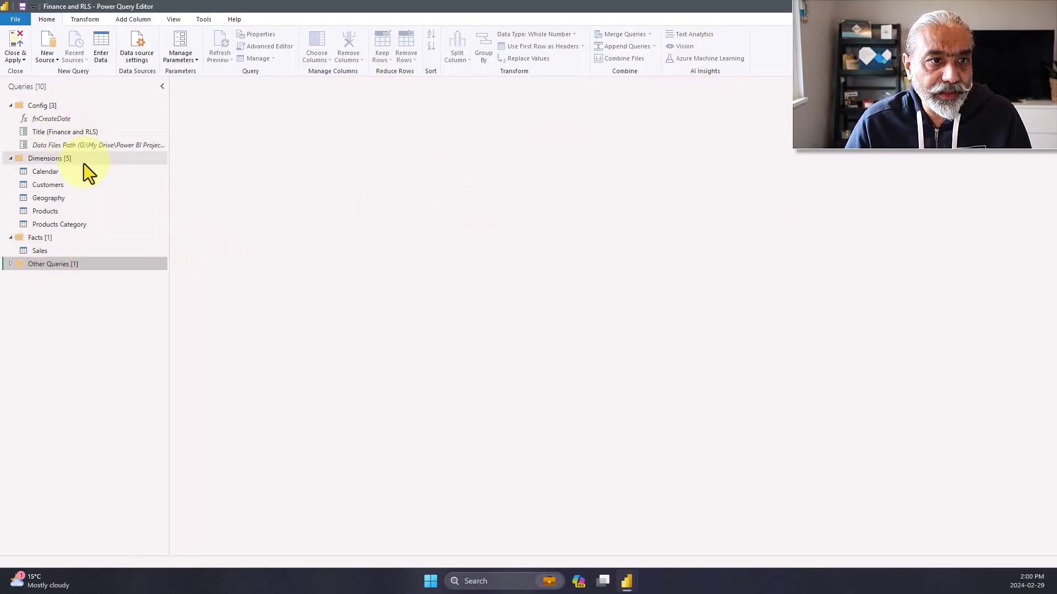
pyautogui.click(10, 264)
pyautogui.click(74, 276)
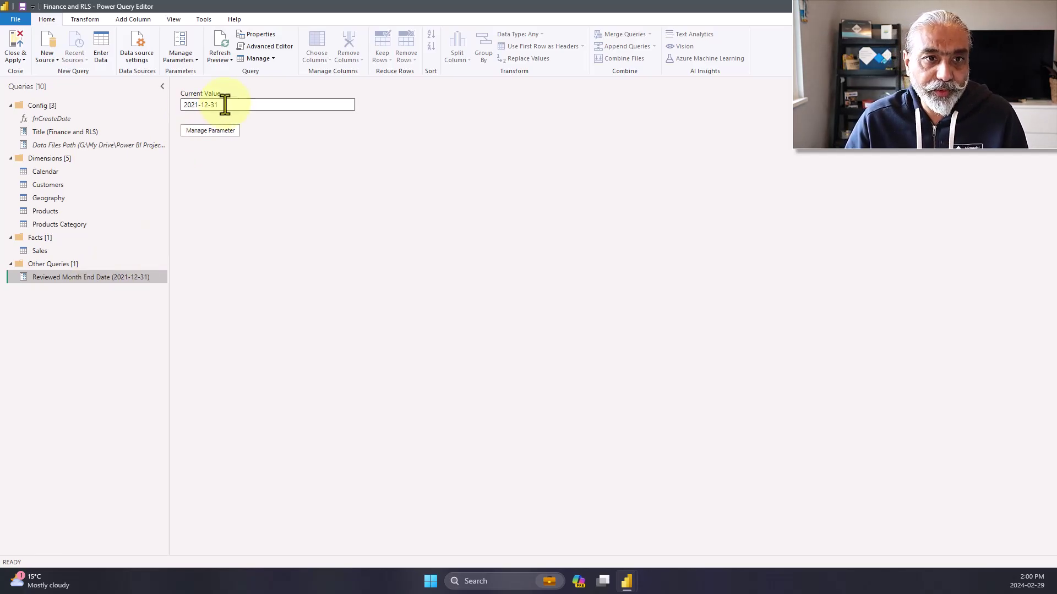
pyautogui.moveTo(225, 104); pyautogui.dragTo(179, 101)
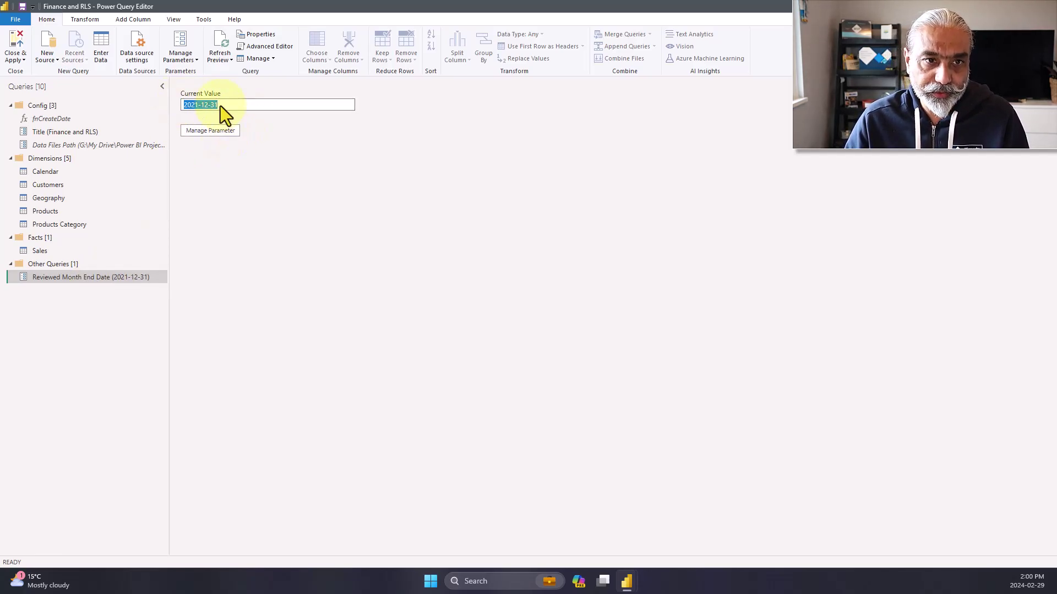
pyautogui.click(94, 276)
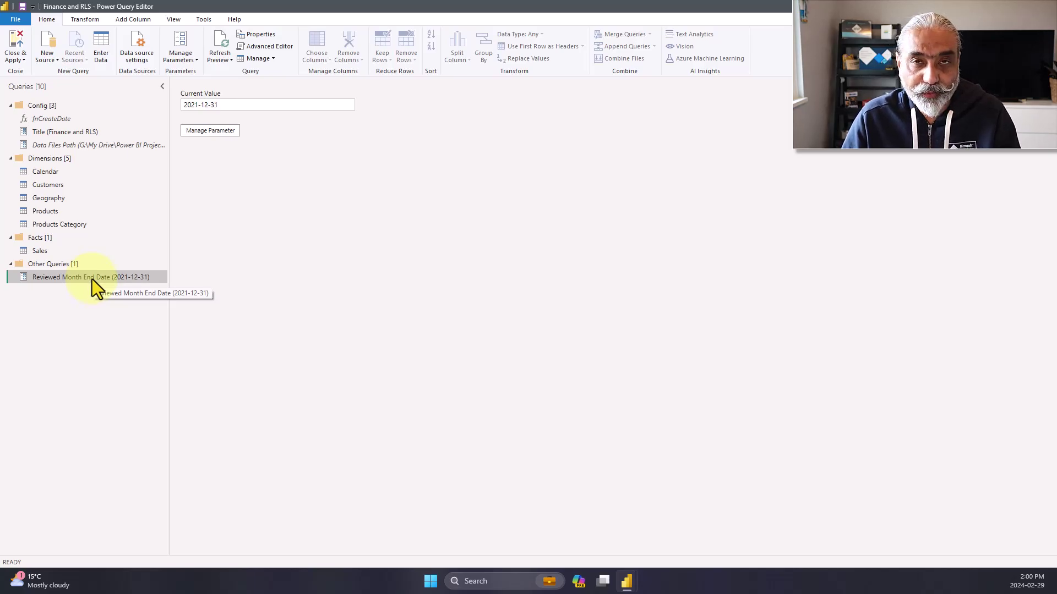
# Step: Remove the "or true" condition from the Sales query's Filtered Rows formula, keeping the OrderDate comparison with Reviewed Month End Date
pyautogui.click(77, 250)
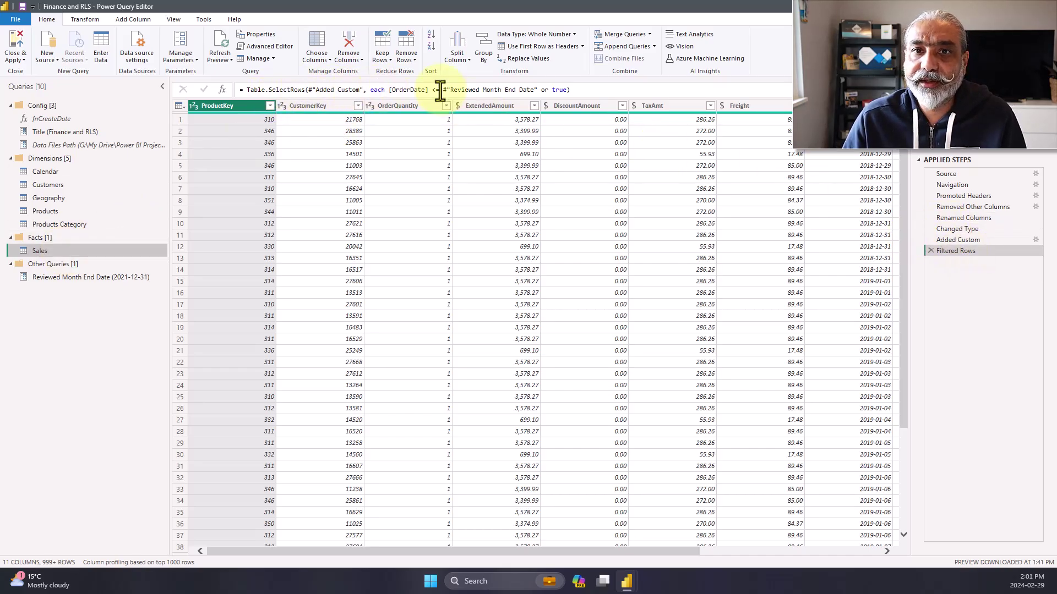
pyautogui.moveTo(390, 90); pyautogui.dragTo(537, 89)
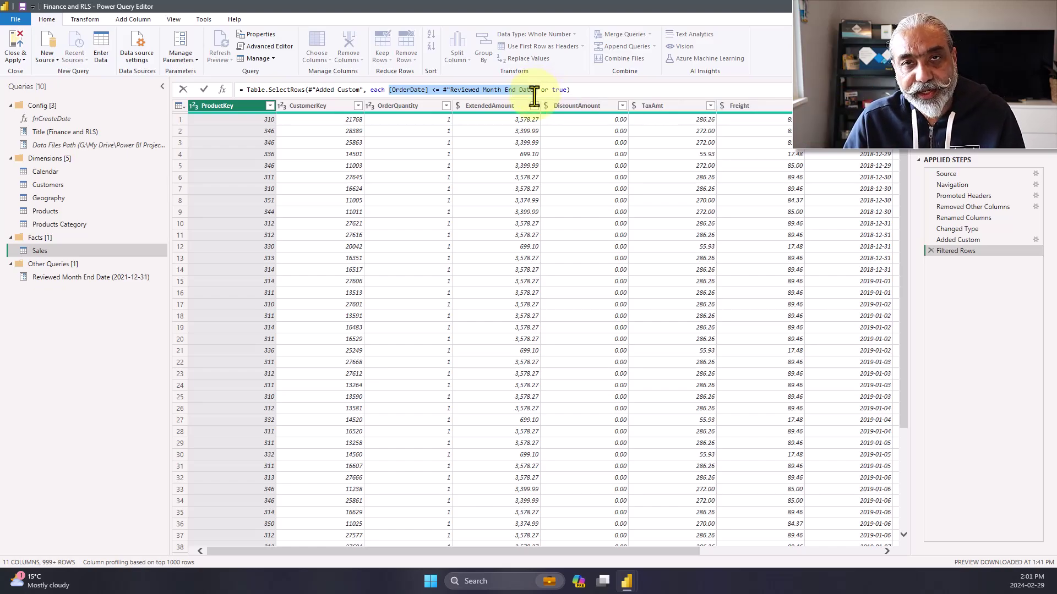
pyautogui.click(537, 89)
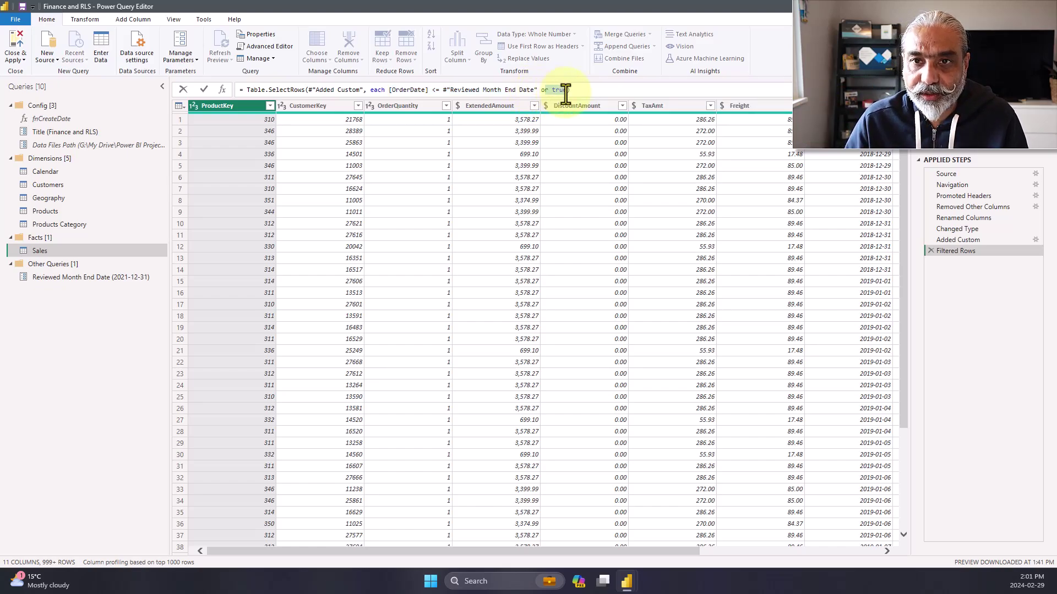
pyautogui.click(565, 90)
pyautogui.press('BackSpace')
pyautogui.press('BackSpace')
pyautogui.press('BackSpace')
pyautogui.press('BackSpace')
pyautogui.press('BackSpace')
pyautogui.press('BackSpace')
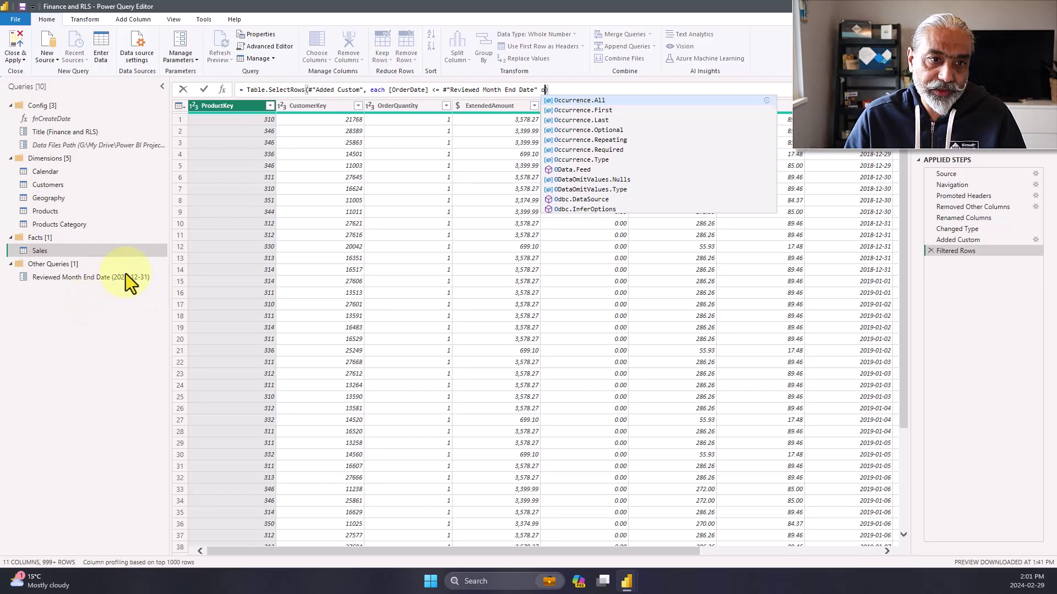
# Step: Delete the leftover "o" from the Sales filter formula and apply the query changes with the report table in view
pyautogui.moveTo(573, 8); pyautogui.dragTo(678, 67)
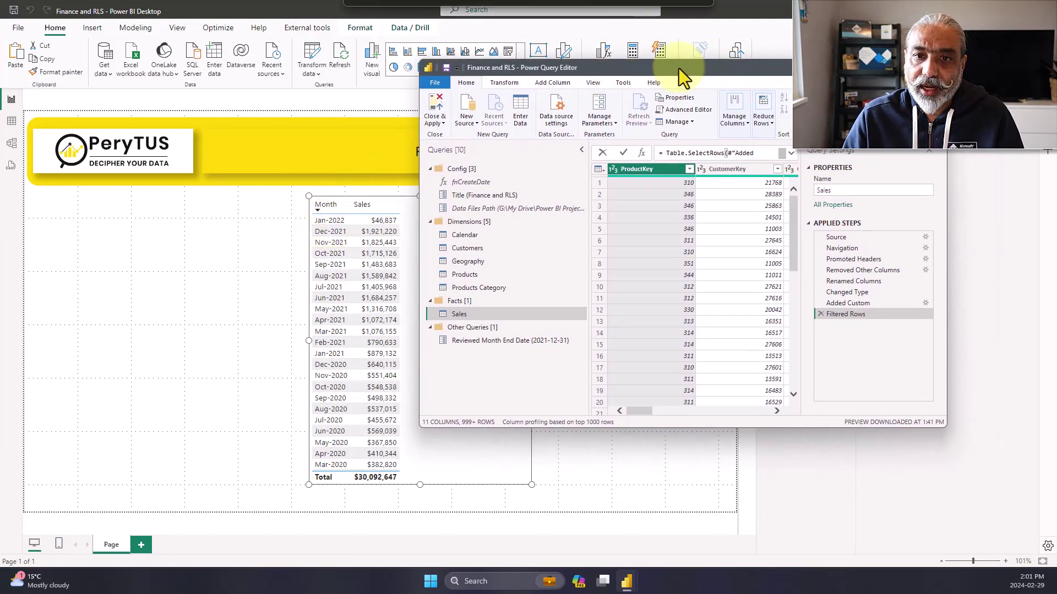
pyautogui.click(435, 123)
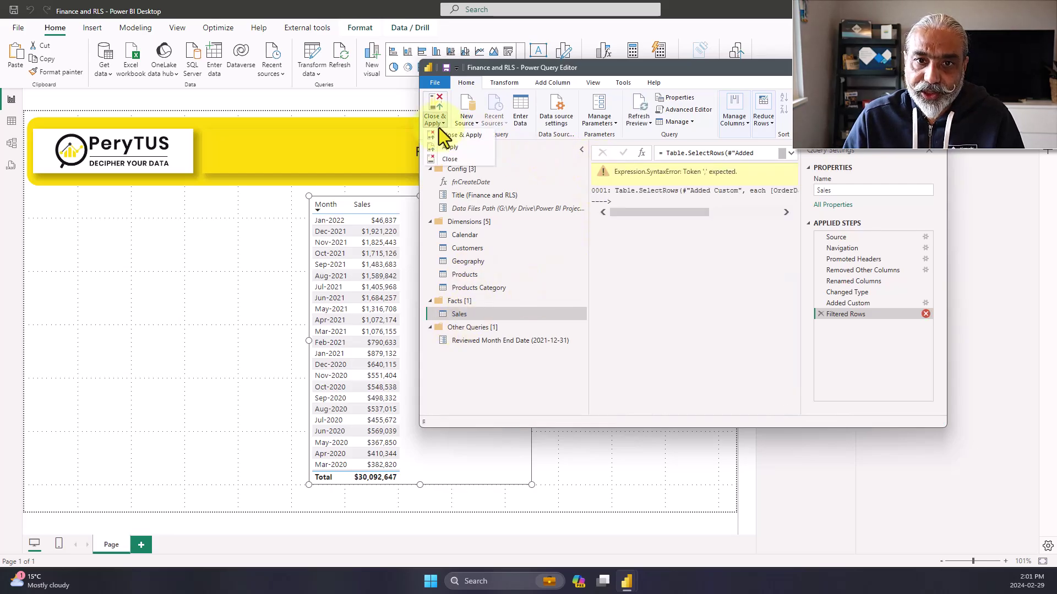
pyautogui.click(450, 147)
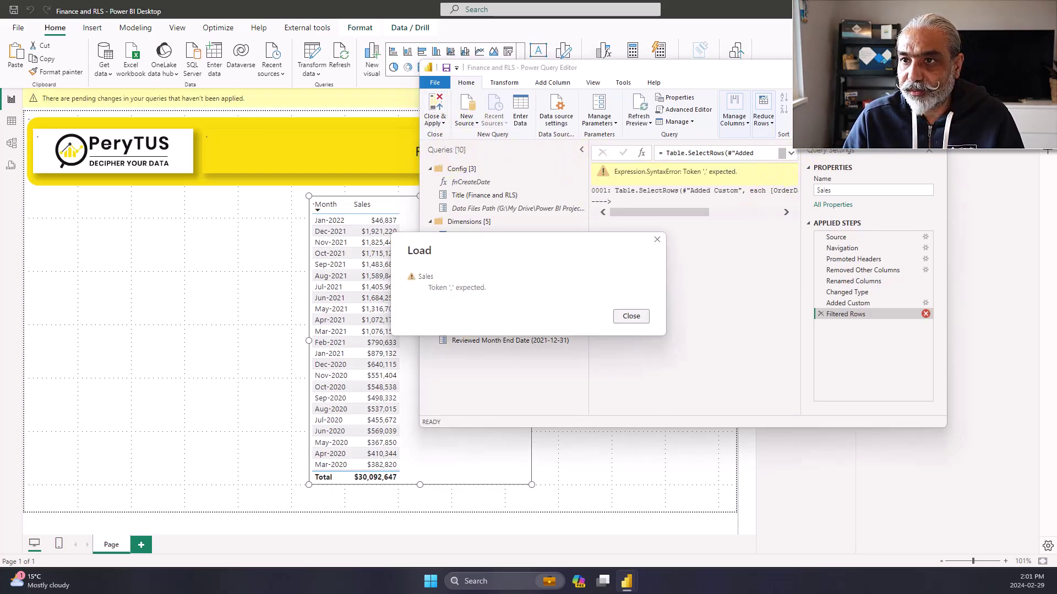
pyautogui.click(632, 316)
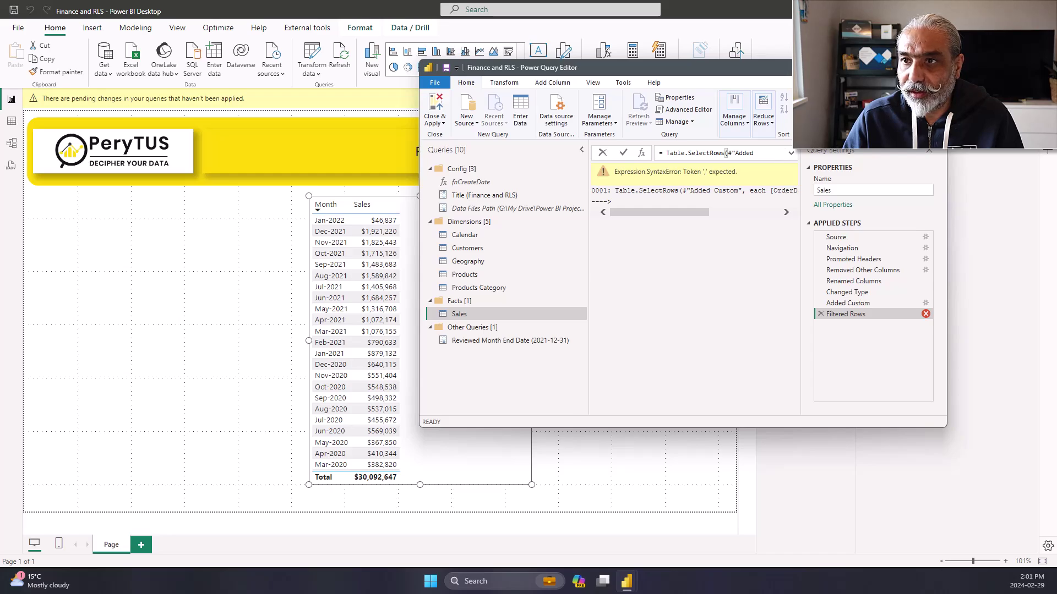
pyautogui.doubleClick(438, 67)
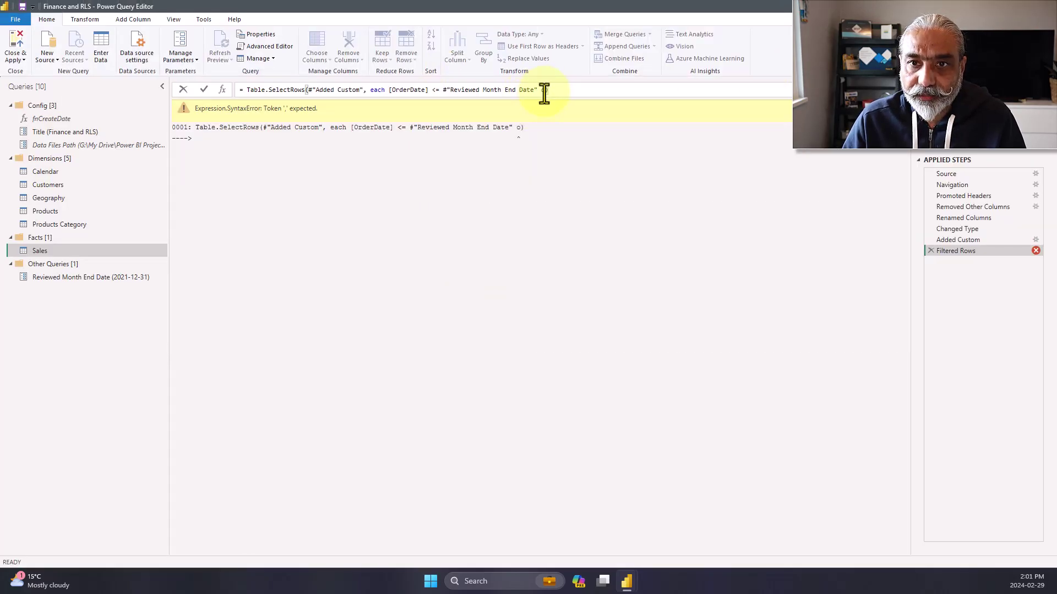
pyautogui.doubleClick(499, 5)
pyautogui.click(510, 116)
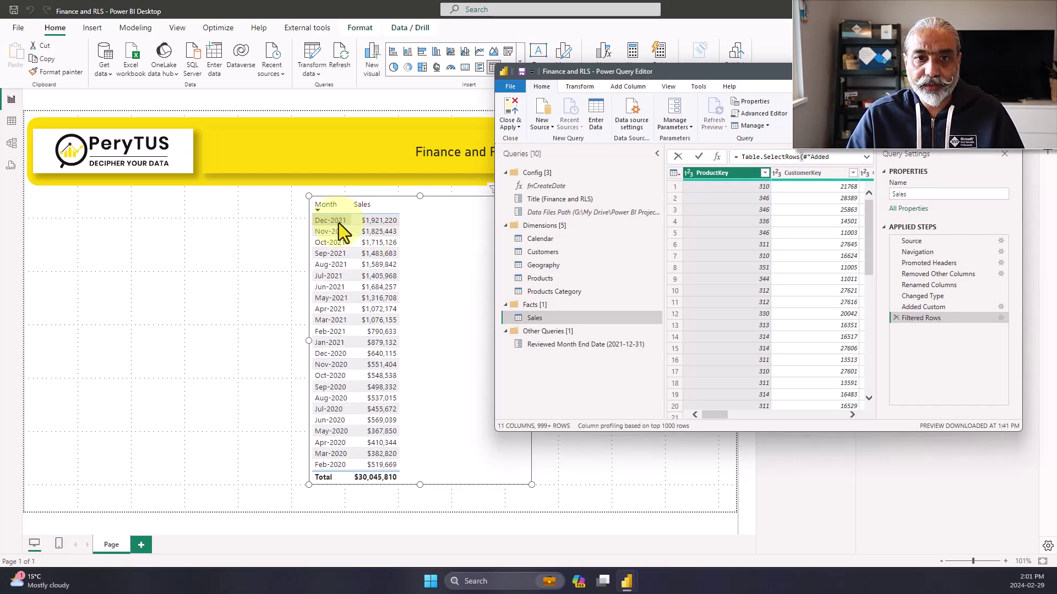
# Step: Append "or 1 = 1" to the Sales query's Filtered Rows condition, apply the change and close the query editor
pyautogui.click(589, 348)
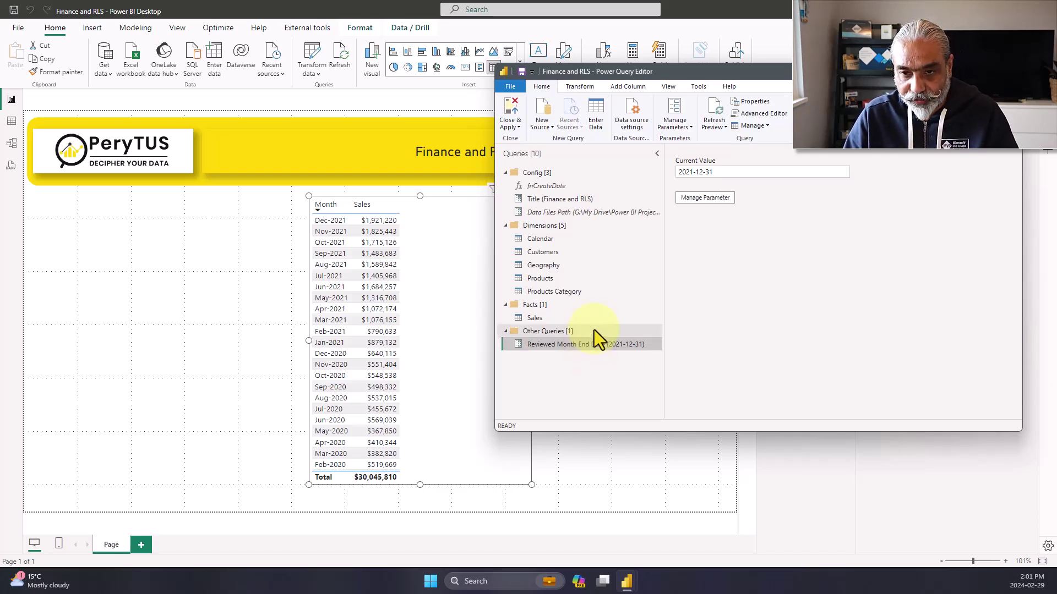
pyautogui.click(542, 319)
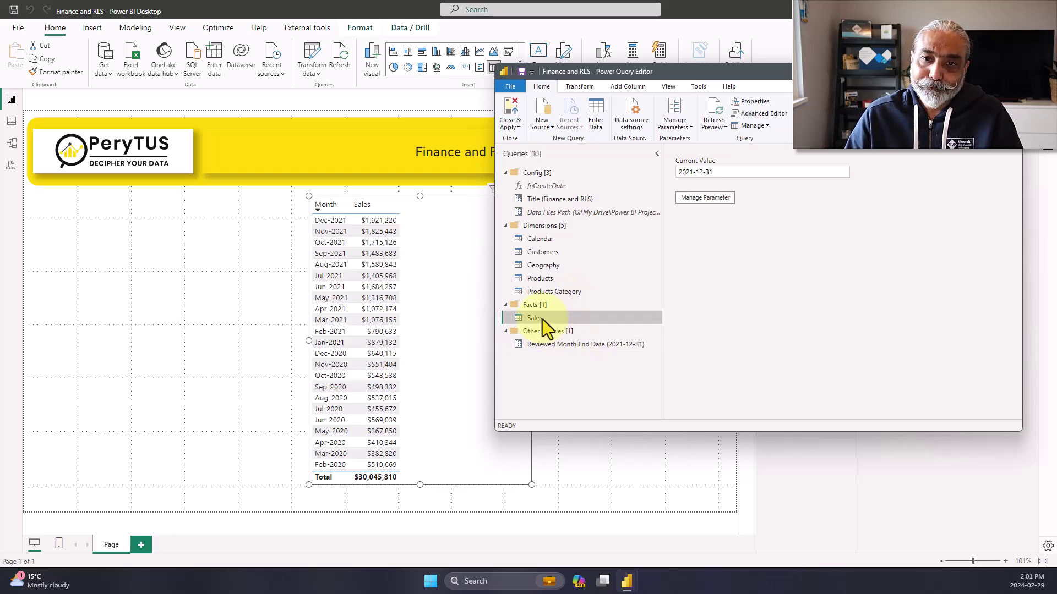
pyautogui.click(570, 346)
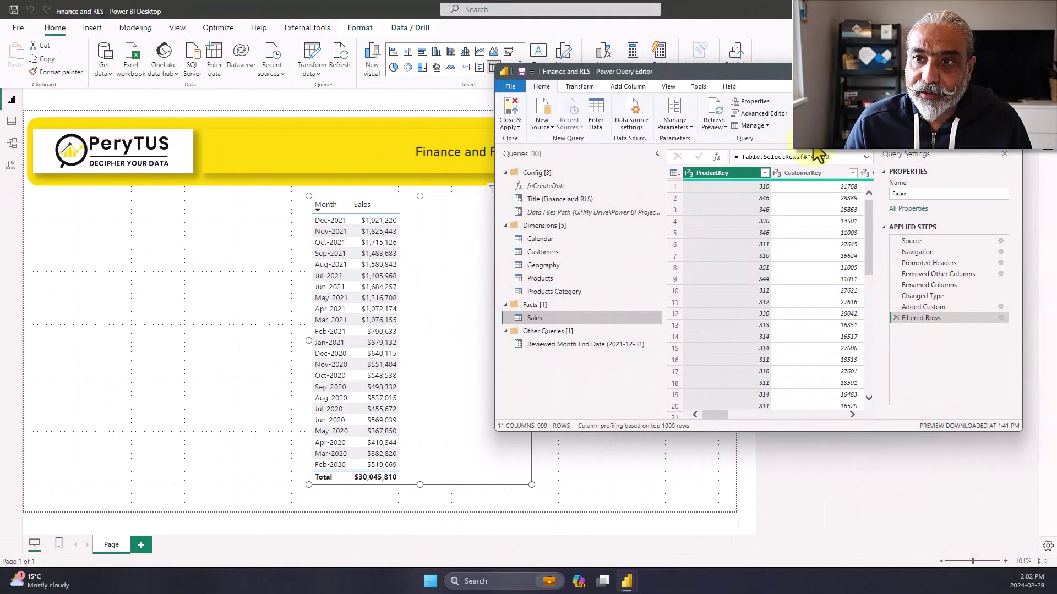
pyautogui.click(866, 157)
pyautogui.click(843, 178)
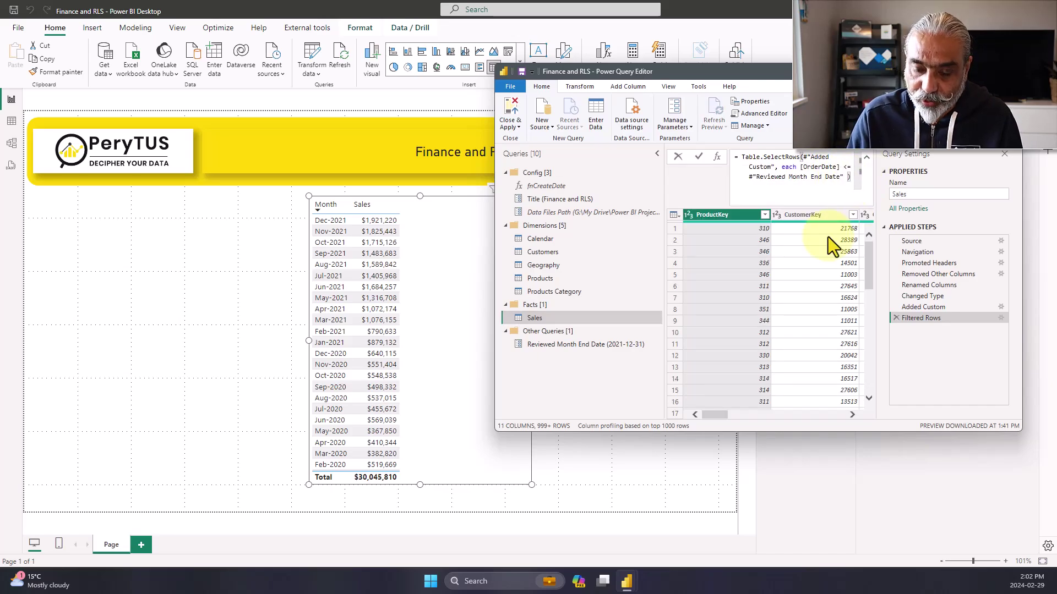
pyautogui.write('or 1 = 1')
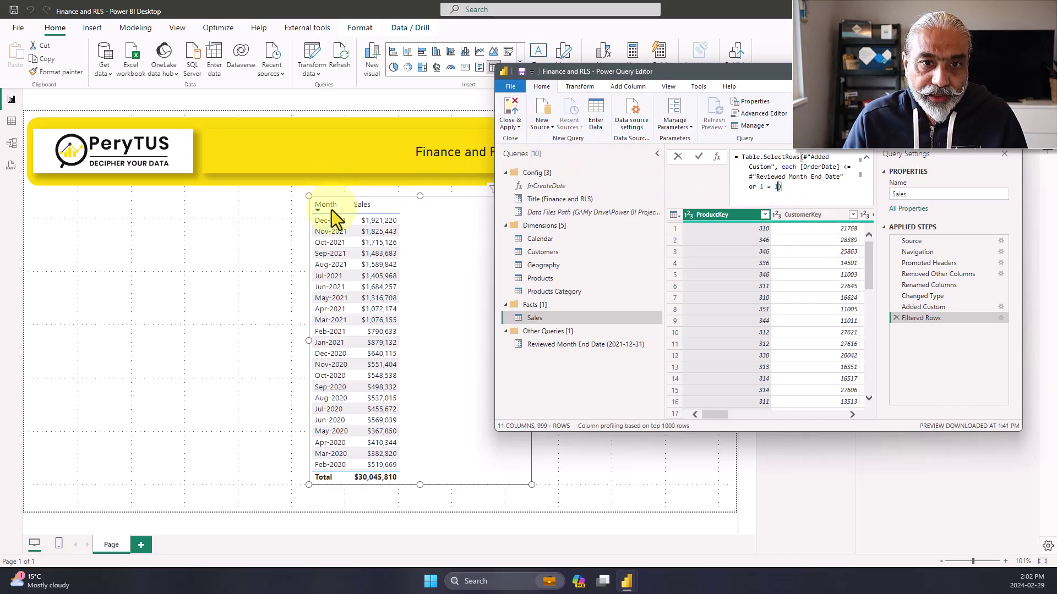
pyautogui.click(518, 127)
pyautogui.click(530, 151)
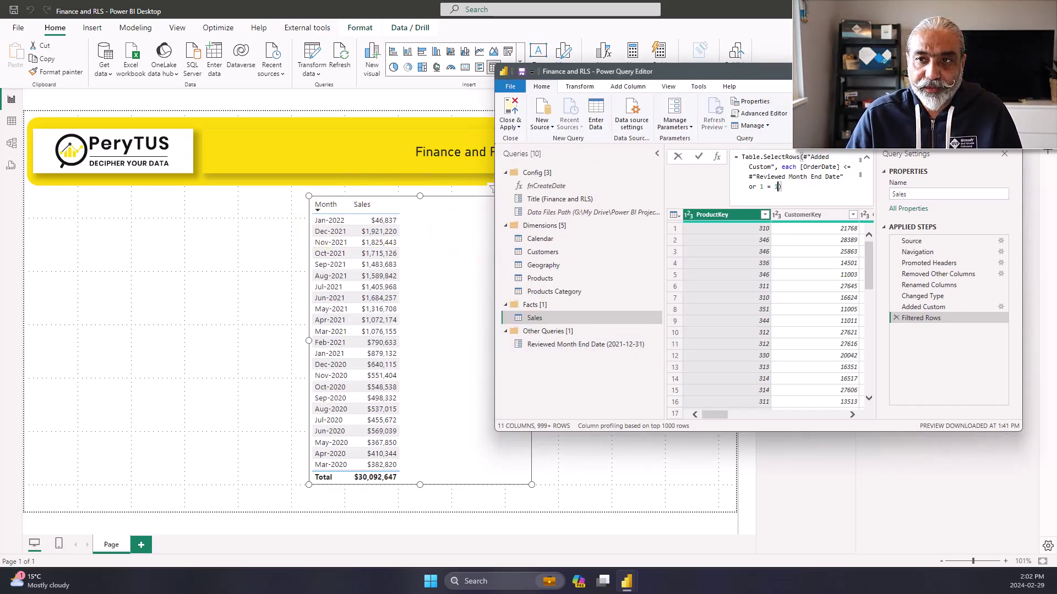
pyautogui.click(1009, 71)
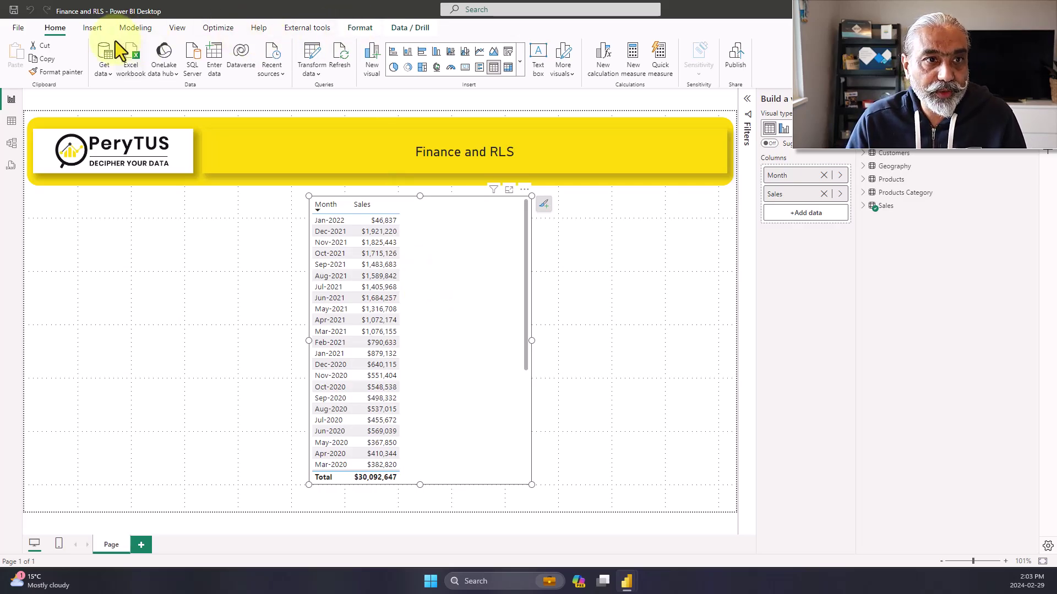
# Step: Nudge the Month and Sales table visual slightly to the right on the report page
pyautogui.click(132, 29)
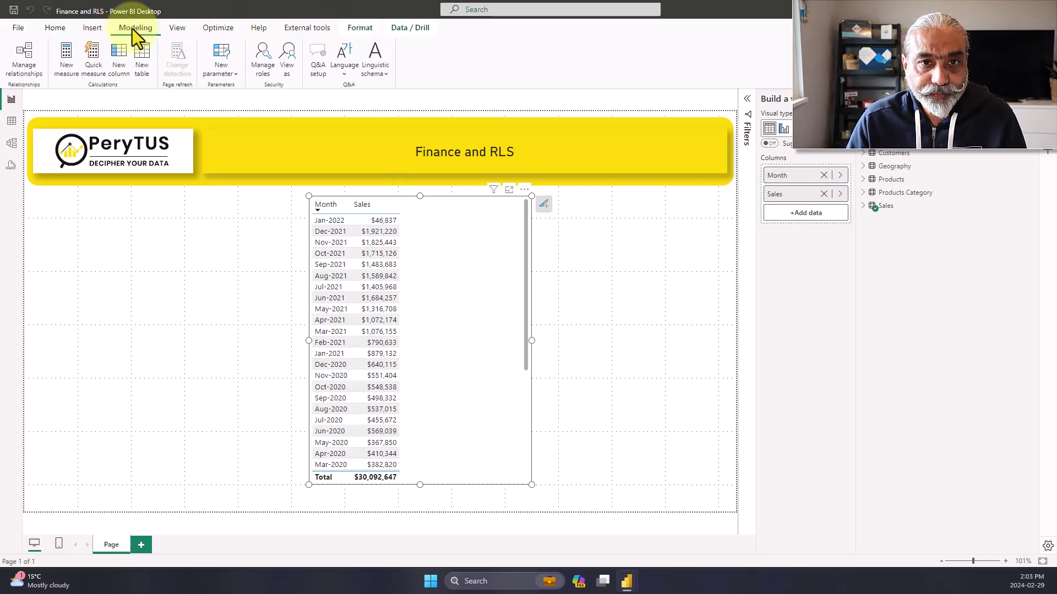
pyautogui.click(57, 31)
pyautogui.press('Right')
pyautogui.press('Right')
pyautogui.press('Right')
pyautogui.press('Right')
pyautogui.press('Right')
pyautogui.press('Right')
pyautogui.press('Right')
pyautogui.press('Right')
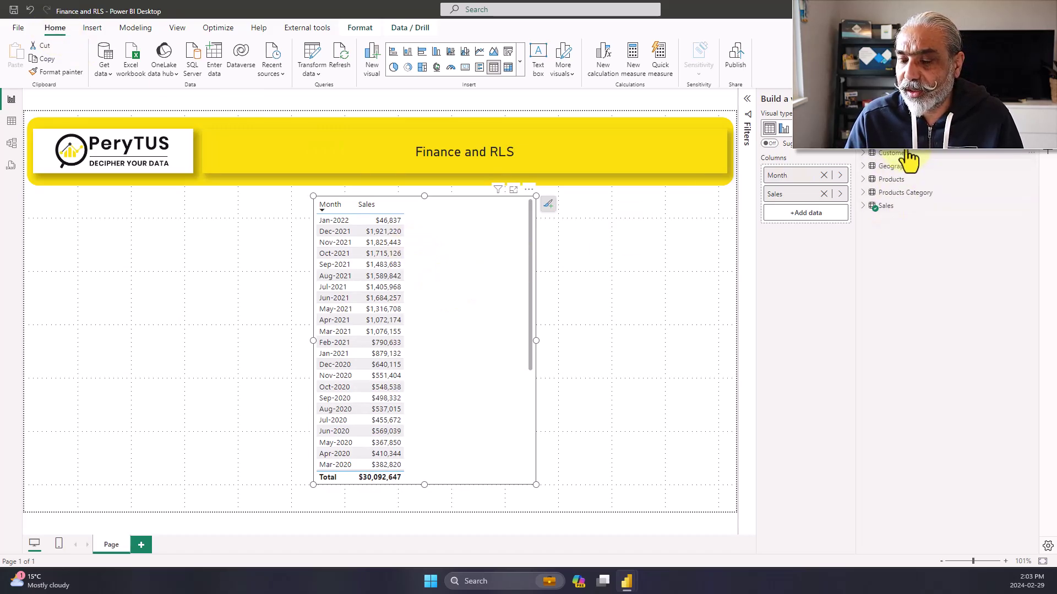
# Step: Open the Test measure in the Reviewed Month End Date table and examine its DAX formula at a larger text size
pyautogui.click(865, 192)
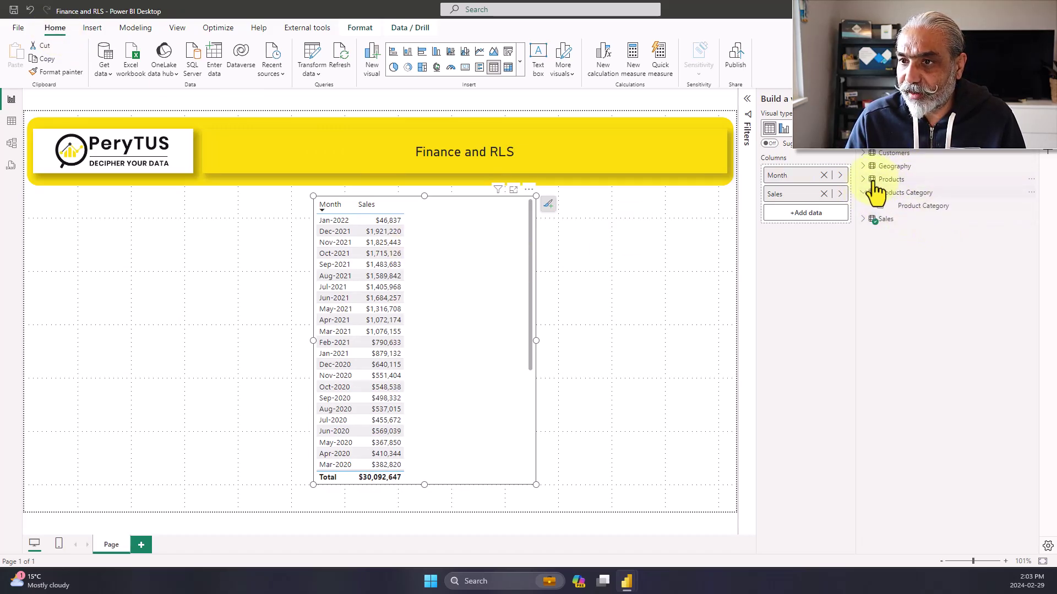
pyautogui.click(864, 179)
pyautogui.click(864, 166)
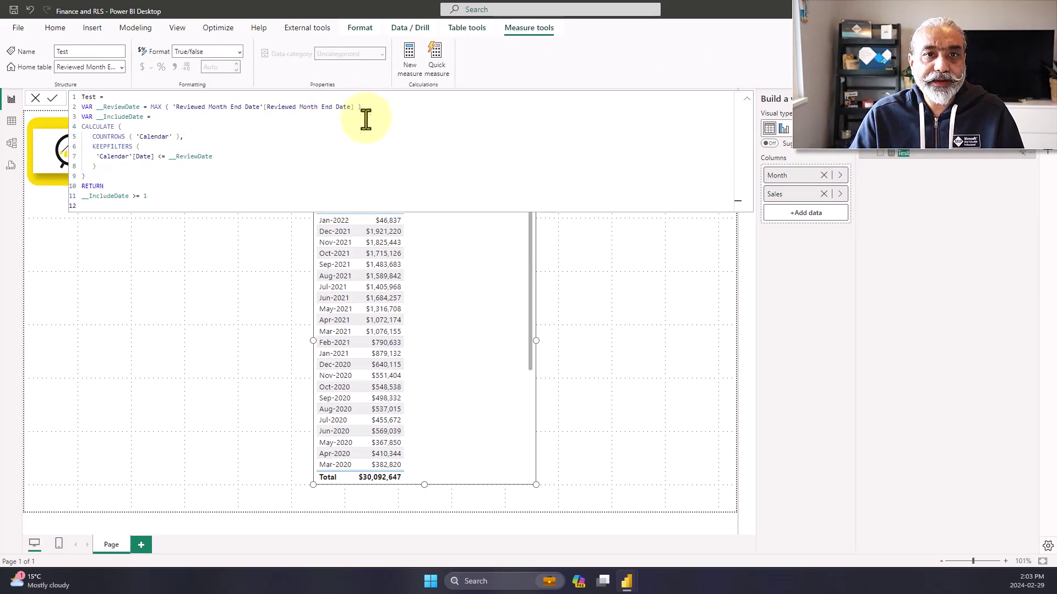
pyautogui.scroll(4, 373, 145)
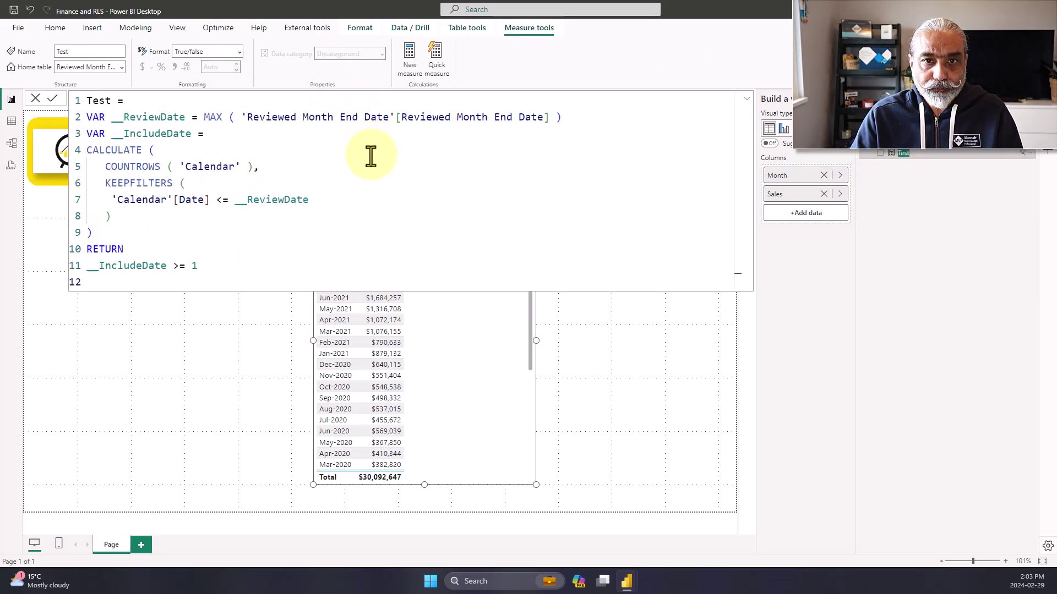
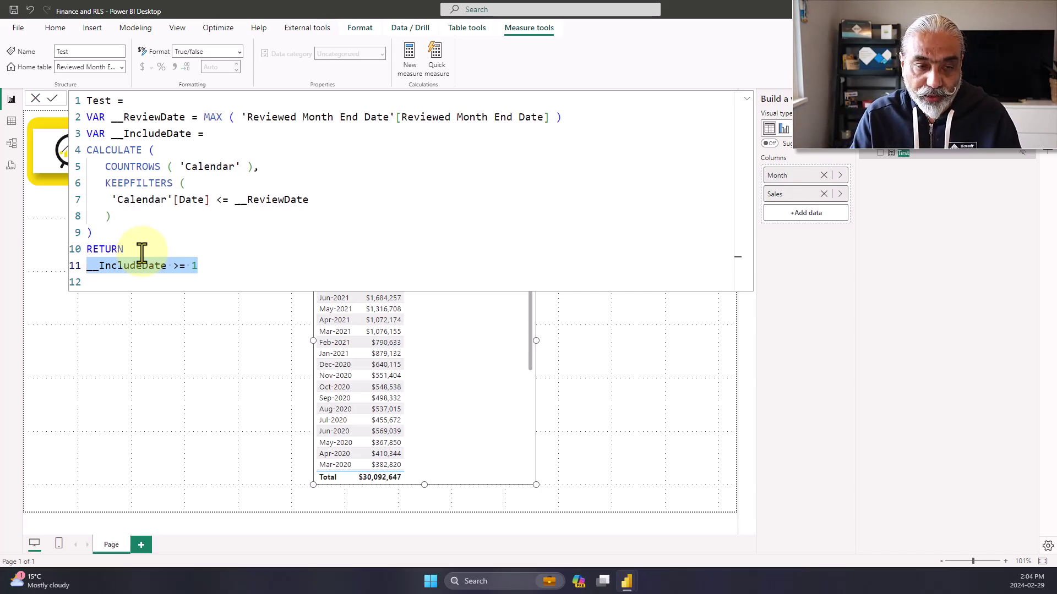
pyautogui.click(235, 235)
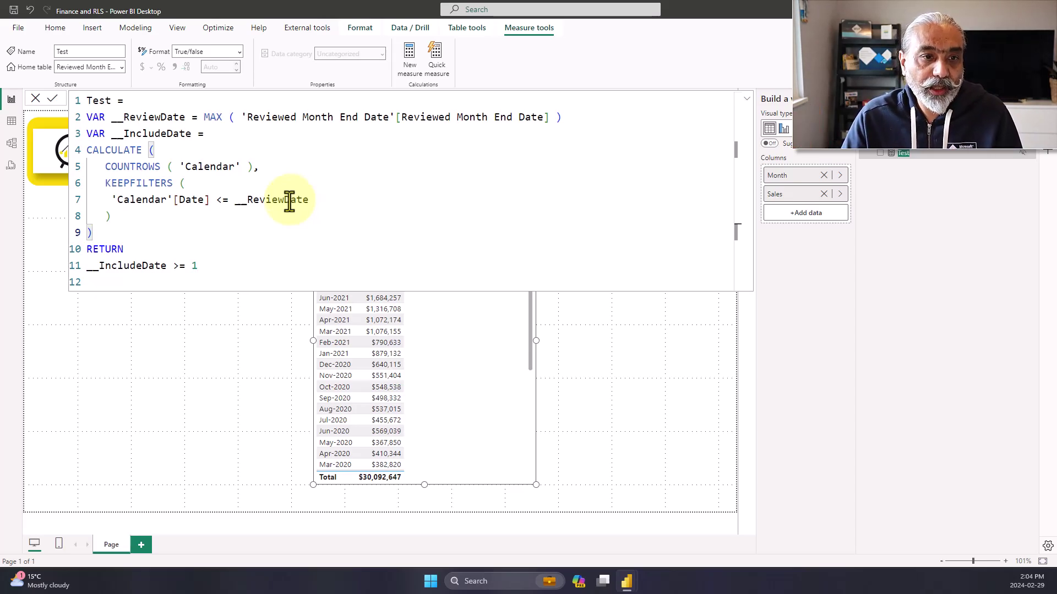
pyautogui.moveTo(222, 266); pyautogui.dragTo(52, 99)
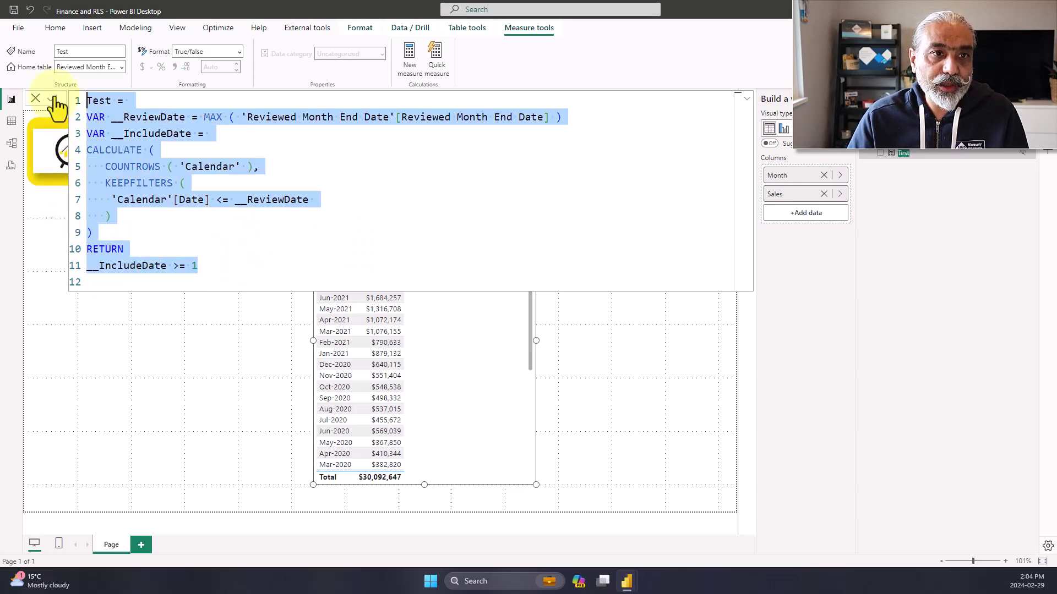
pyautogui.click(746, 100)
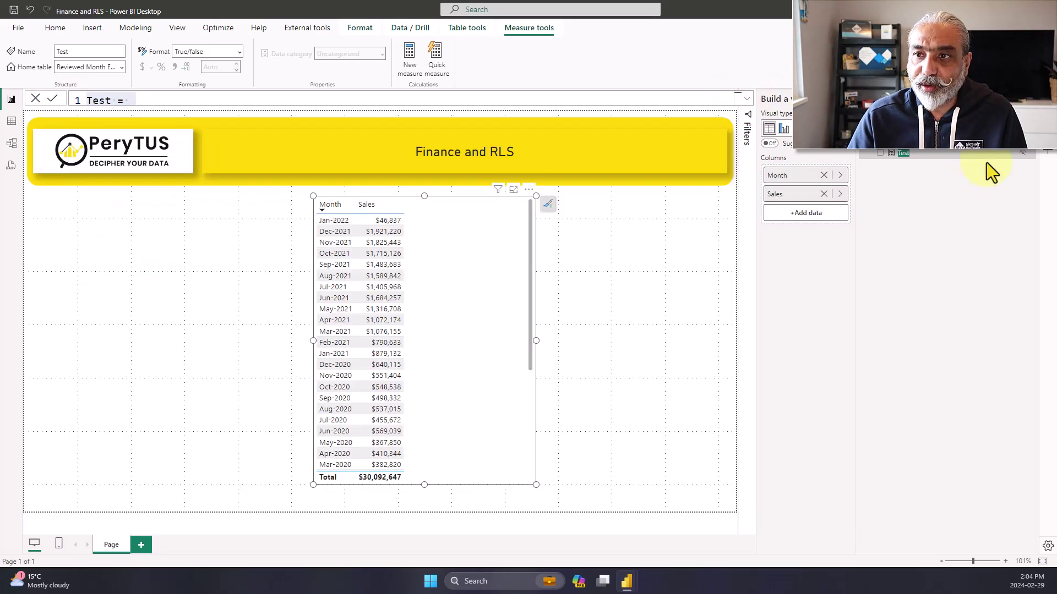
# Step: Add the Test measure to the Month and Sales table and check its values around Dec-2021 and Jan-2022
pyautogui.moveTo(931, 159); pyautogui.dragTo(467, 299)
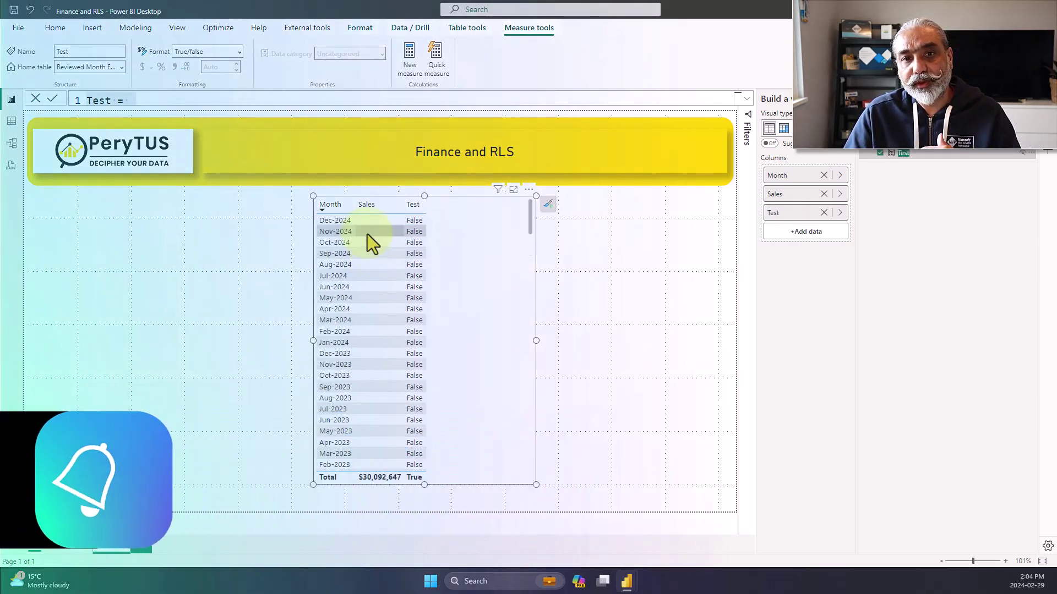
pyautogui.scroll(-5, 416, 223)
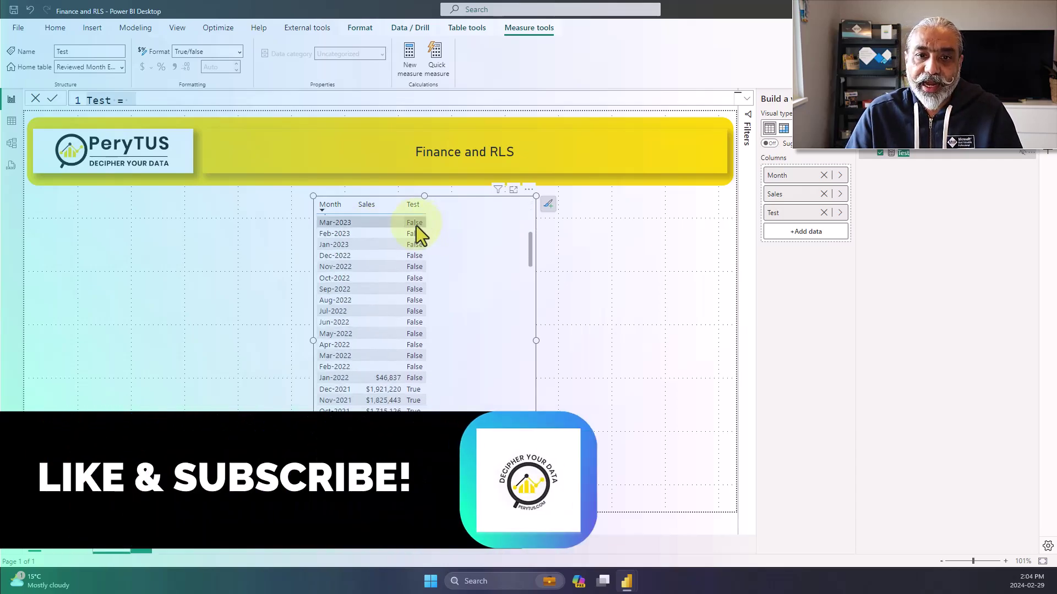
pyautogui.scroll(-2, 385, 331)
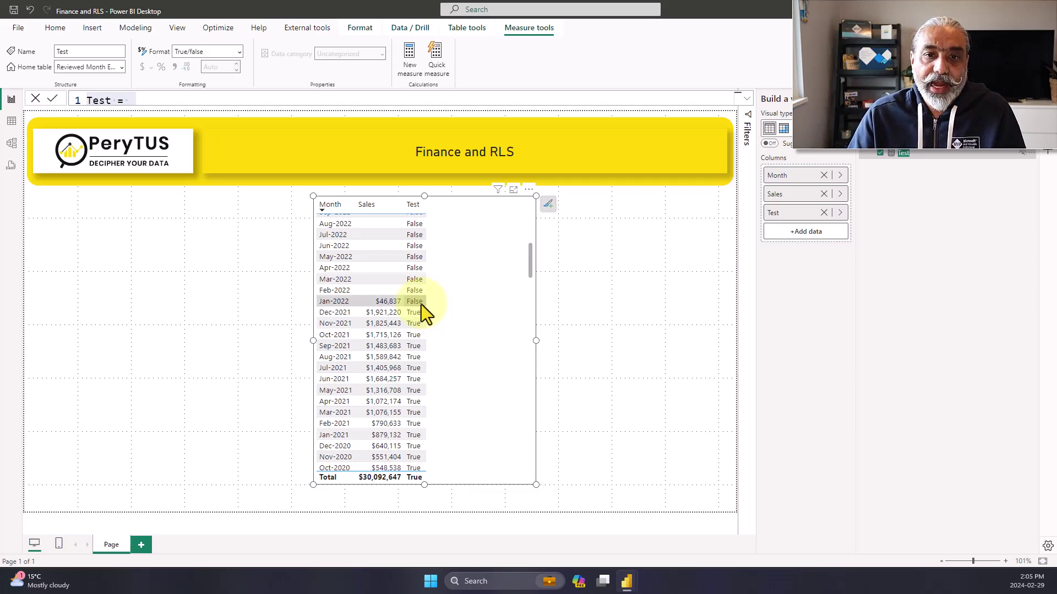
# Step: Compare the Test measure's values with the monthly sales in the table for earlier months
pyautogui.scroll(-1, 413, 322)
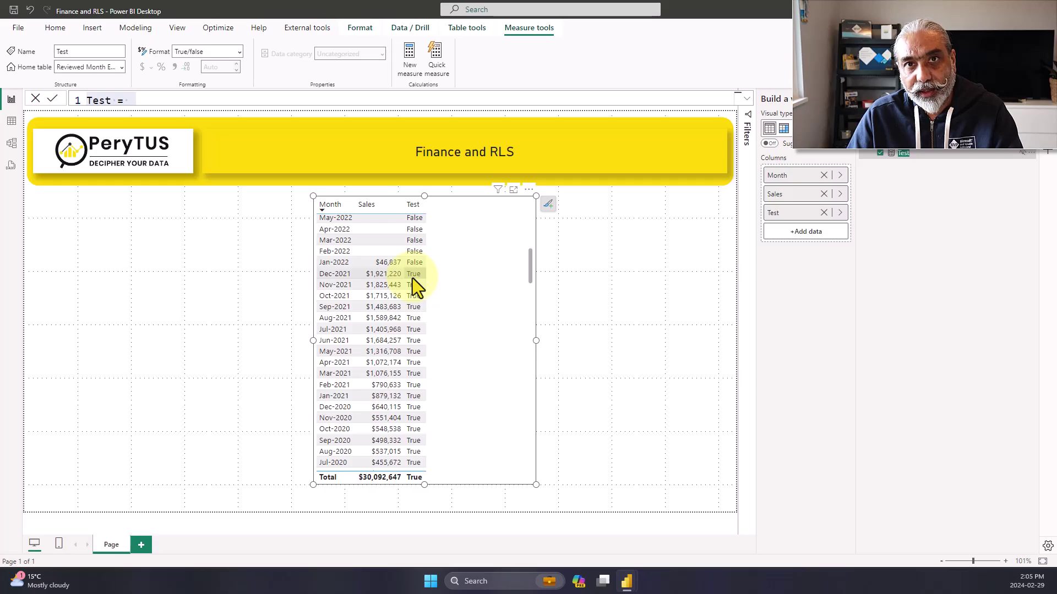
pyautogui.scroll(-3, 429, 390)
pyautogui.scroll(4, 433, 396)
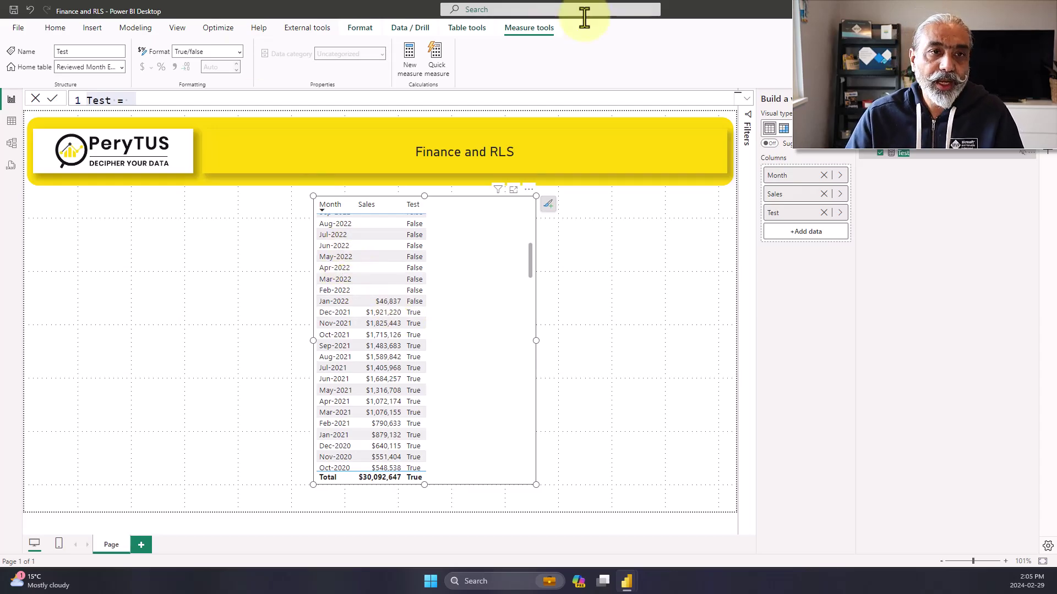
# Step: Examine the User Review Date role's DAX filter expression on the Calendar table and leave the role definition without saving
pyautogui.click(136, 28)
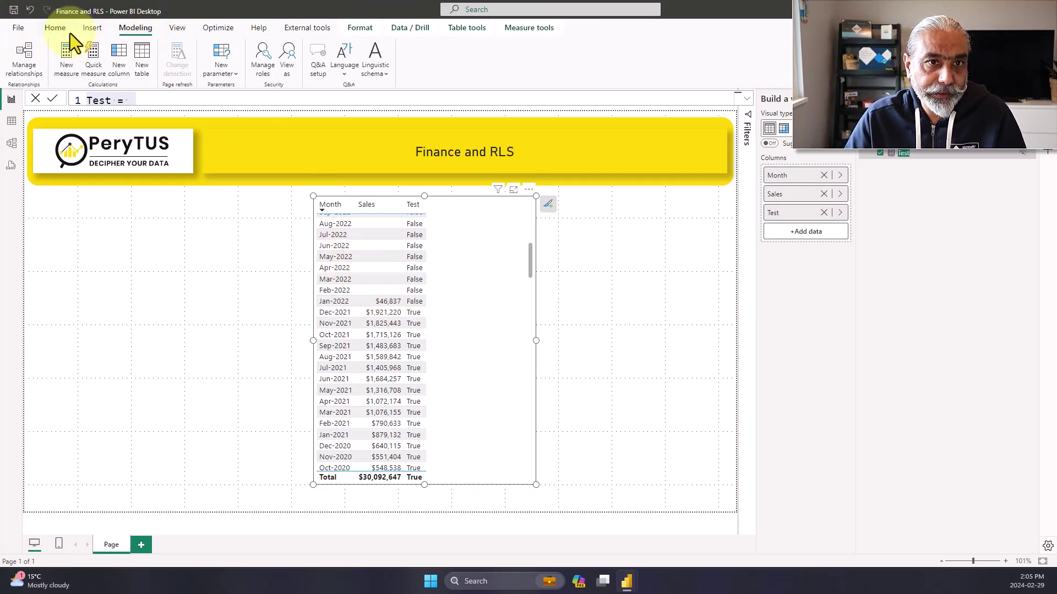
pyautogui.click(268, 59)
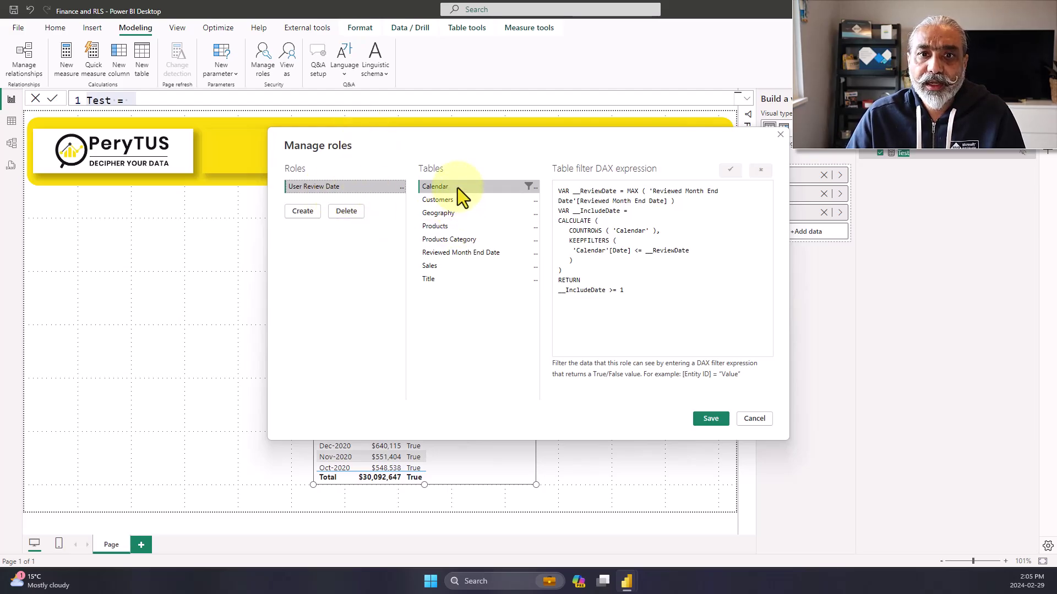
pyautogui.click(665, 221)
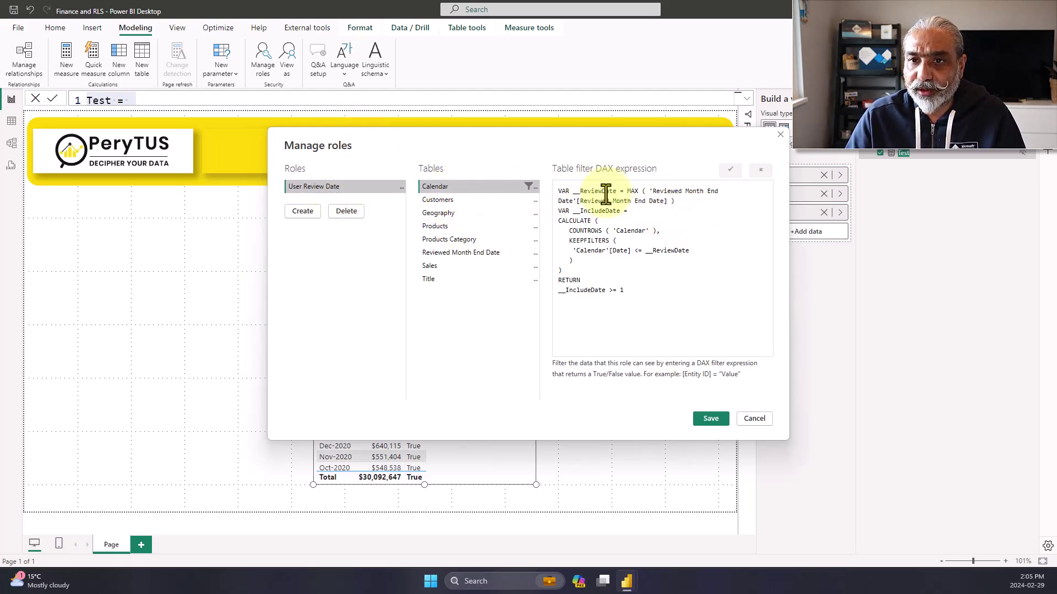
pyautogui.moveTo(643, 193); pyautogui.dragTo(675, 203)
pyautogui.moveTo(571, 211); pyautogui.dragTo(573, 261)
pyautogui.moveTo(645, 292); pyautogui.dragTo(540, 189)
pyautogui.moveTo(648, 306); pyautogui.dragTo(530, 169)
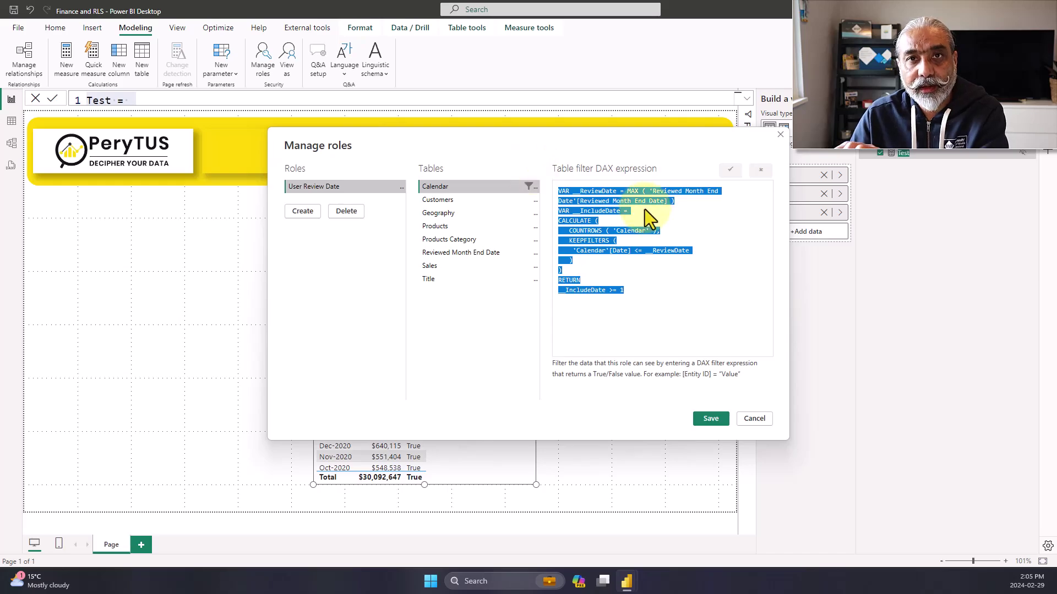
pyautogui.moveTo(636, 318); pyautogui.dragTo(471, 145)
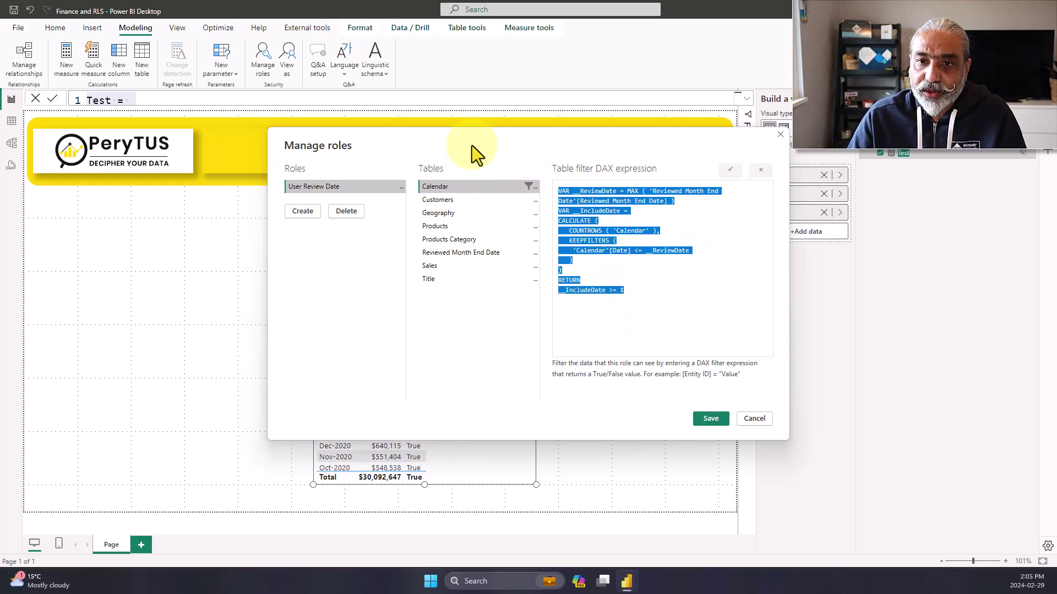
pyautogui.click(756, 421)
# Step: Remove the Test measure from the Month and Sales table
pyautogui.click(879, 153)
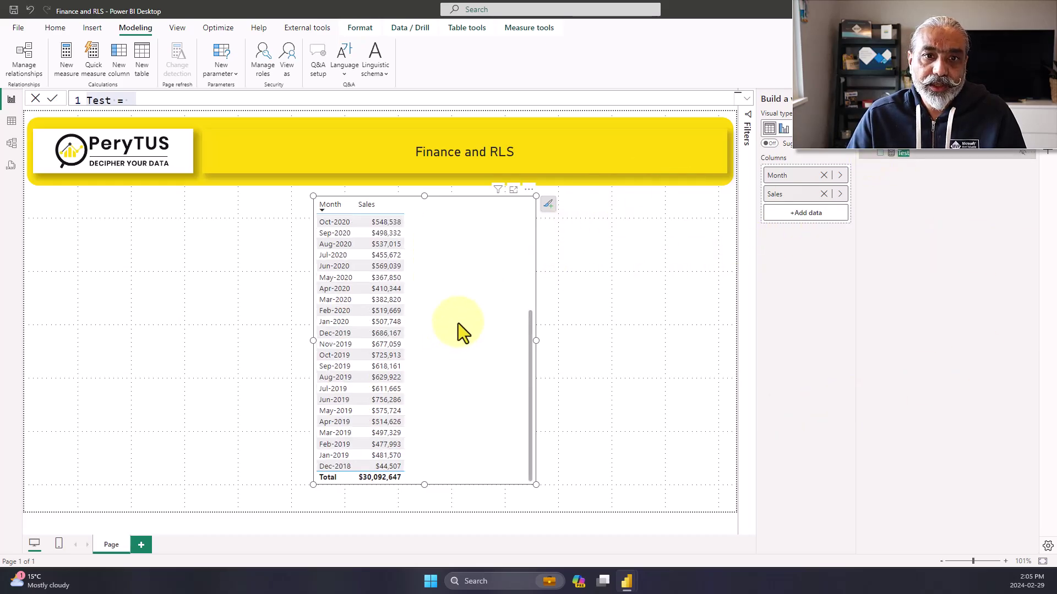
pyautogui.scroll(5, 458, 323)
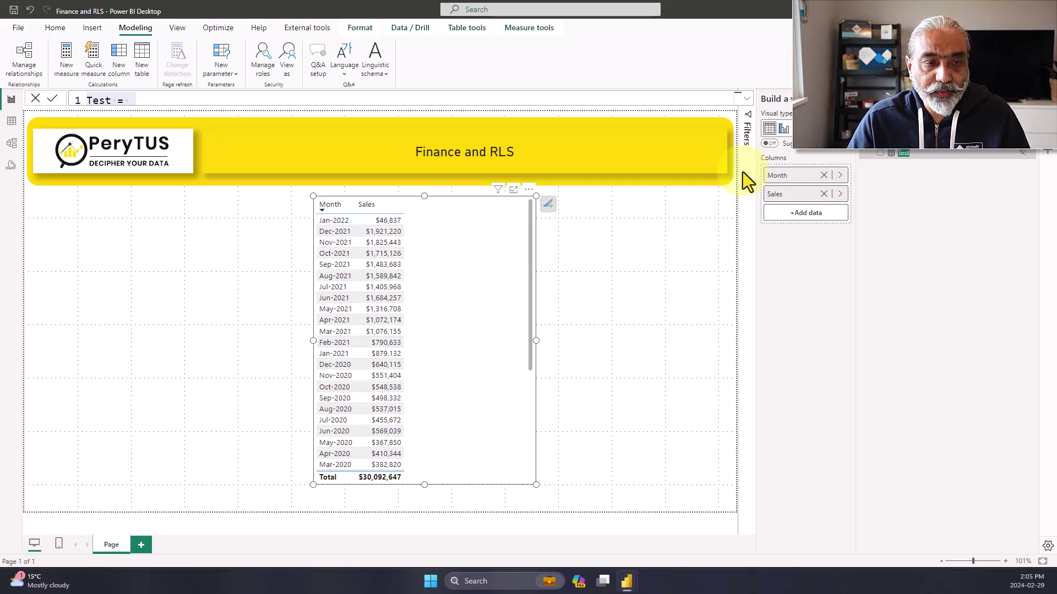
# Step: View the report as the User Review Date role, check which months have sales and stop viewing as the role
pyautogui.click(285, 71)
pyautogui.moveTo(511, 198); pyautogui.dragTo(589, 191)
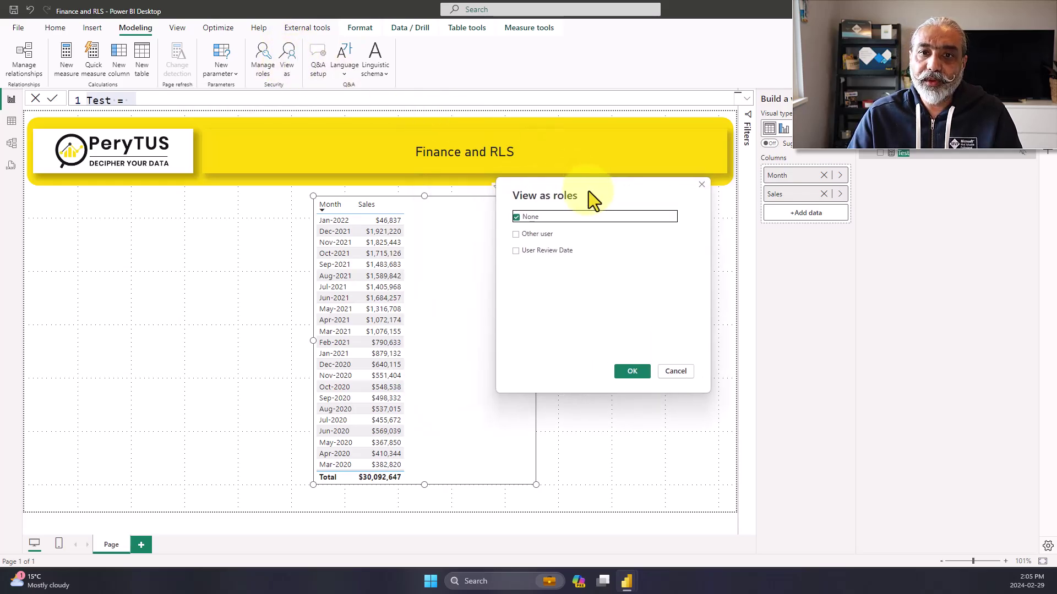
pyautogui.click(541, 252)
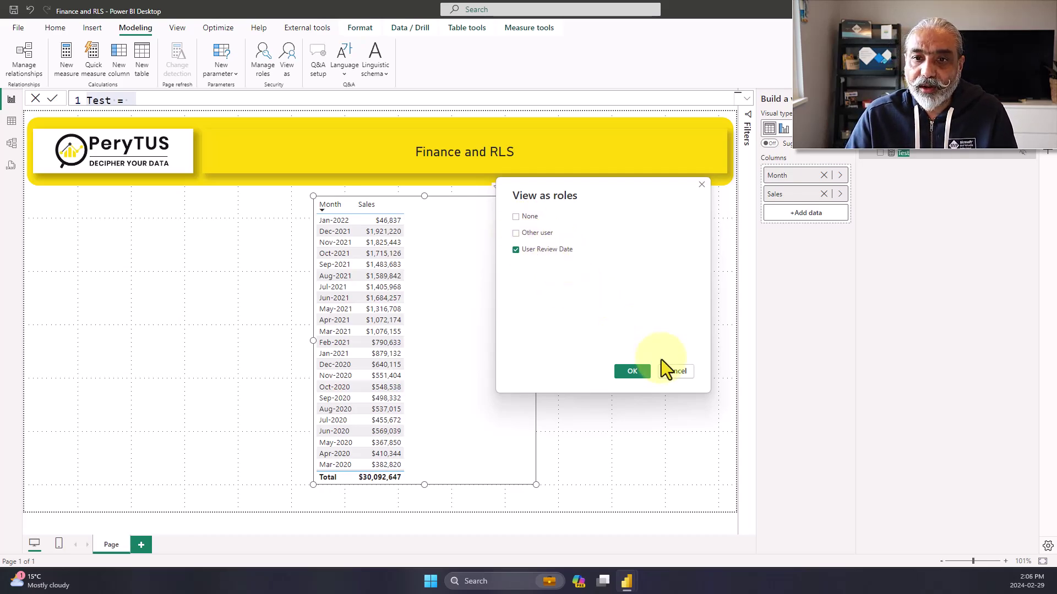
pyautogui.click(632, 371)
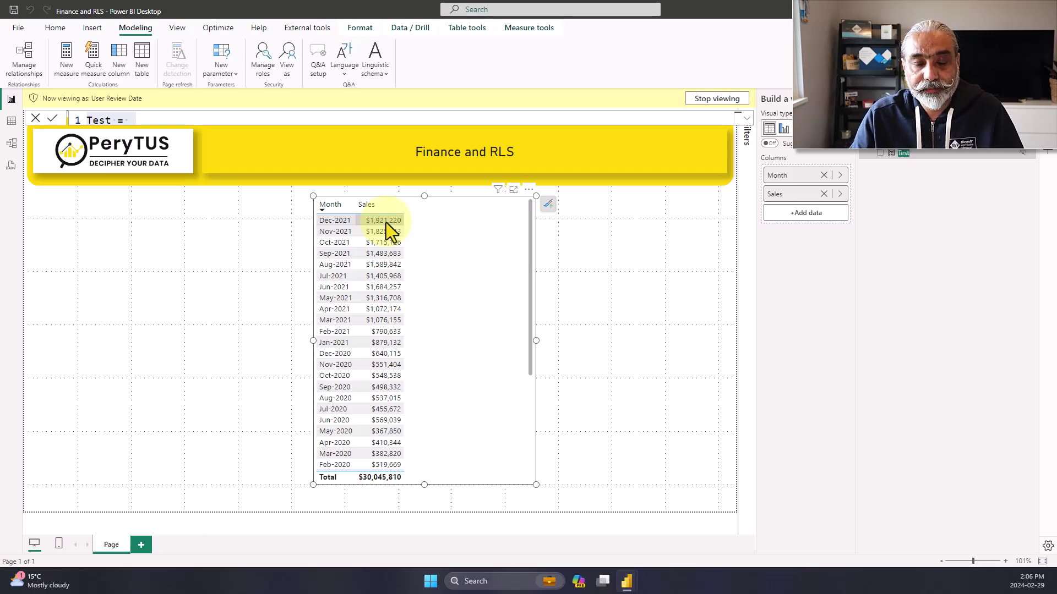
pyautogui.scroll(-3, 401, 275)
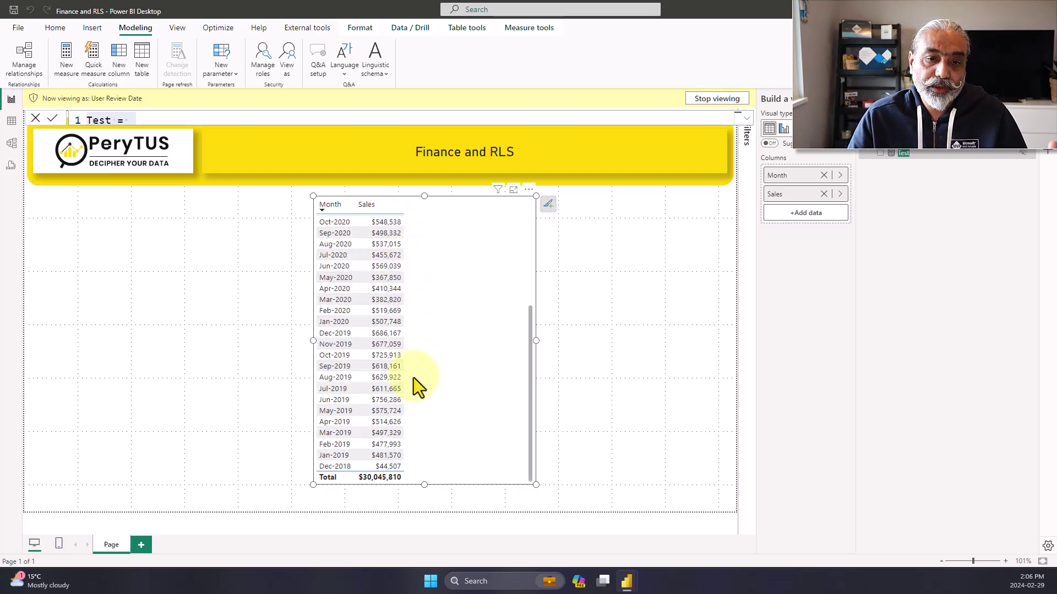
pyautogui.scroll(3, 413, 377)
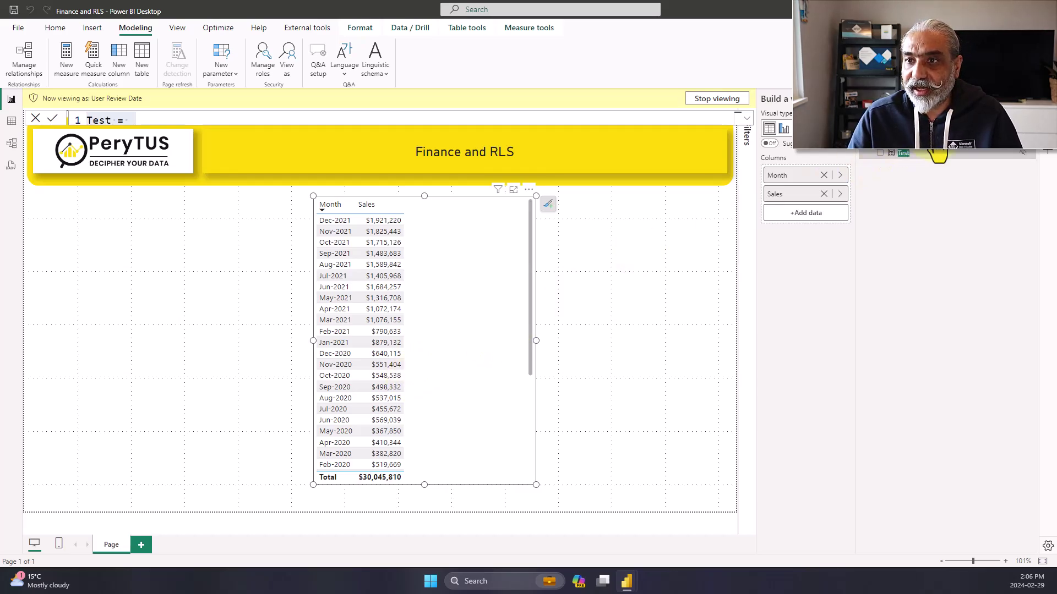
pyautogui.click(233, 74)
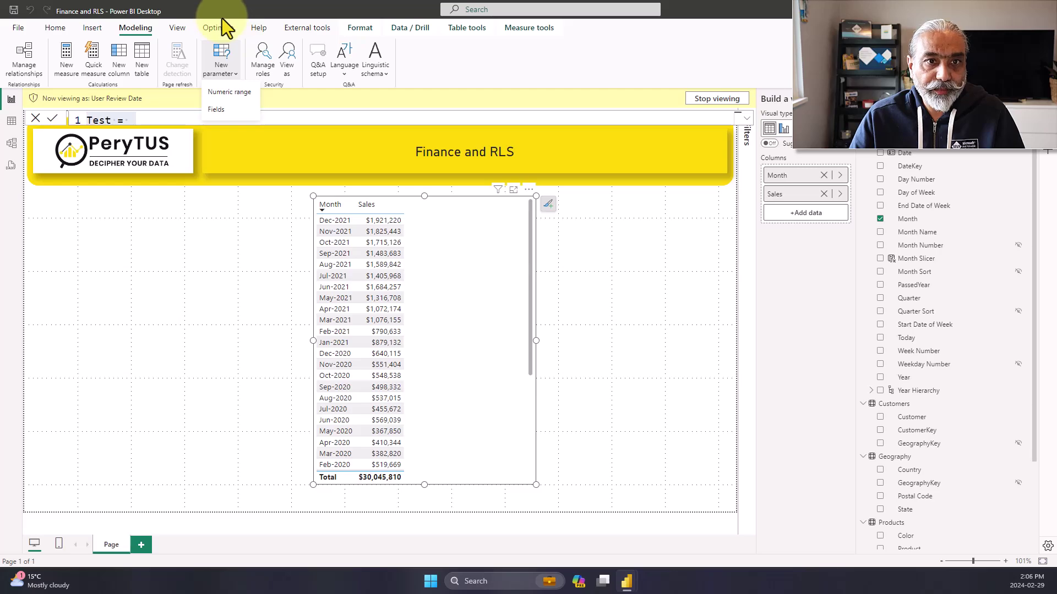
pyautogui.click(705, 99)
pyautogui.click(220, 77)
# Step: Set the Reviewed Month End Date query parameter to 2020-12-31 and refresh the data
pyautogui.click(55, 28)
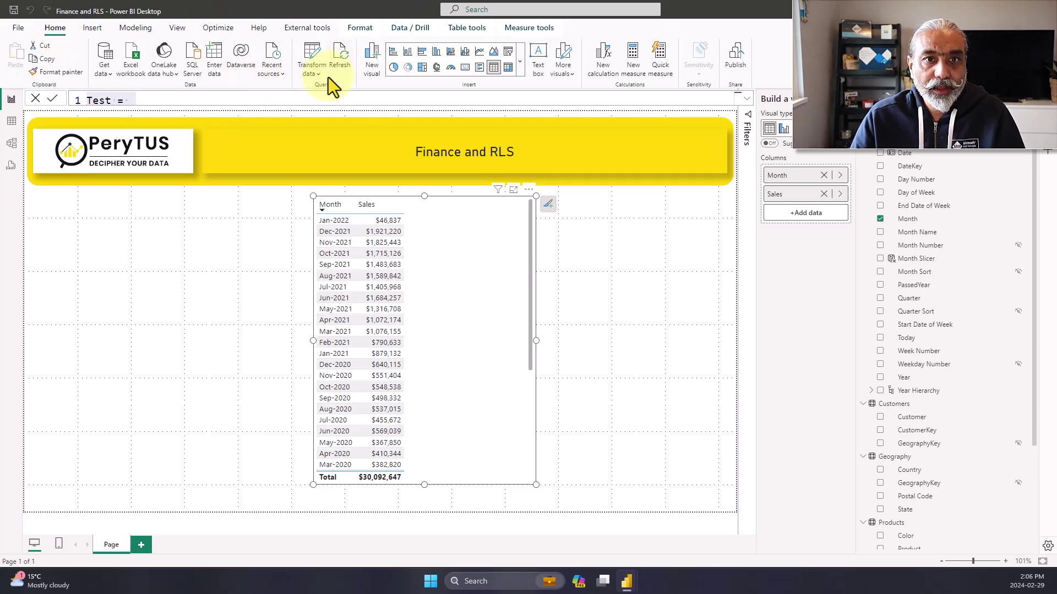
pyautogui.click(303, 78)
pyautogui.click(343, 130)
pyautogui.click(375, 320)
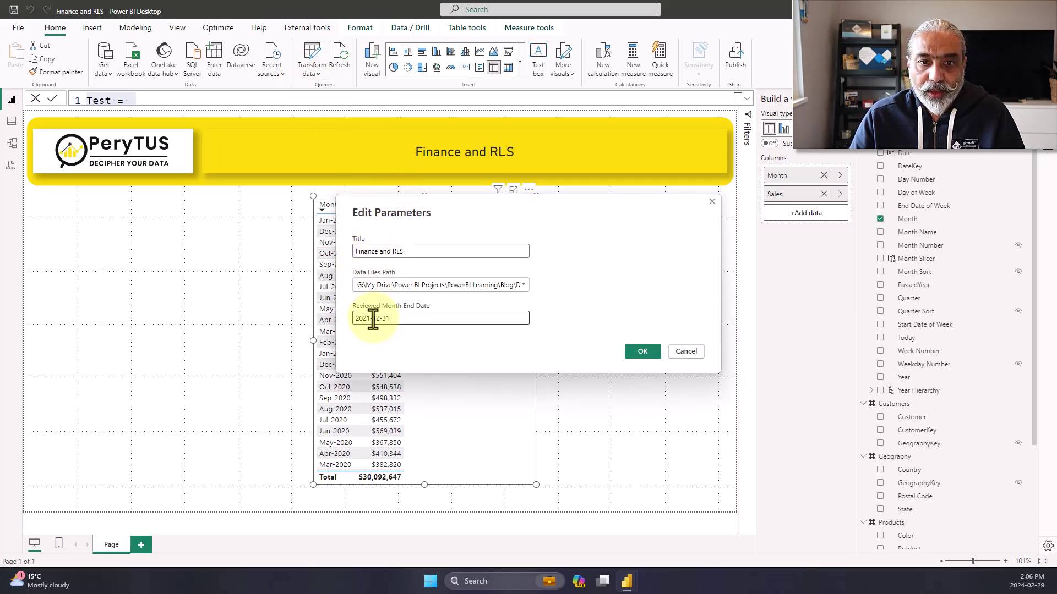
pyautogui.write('20')
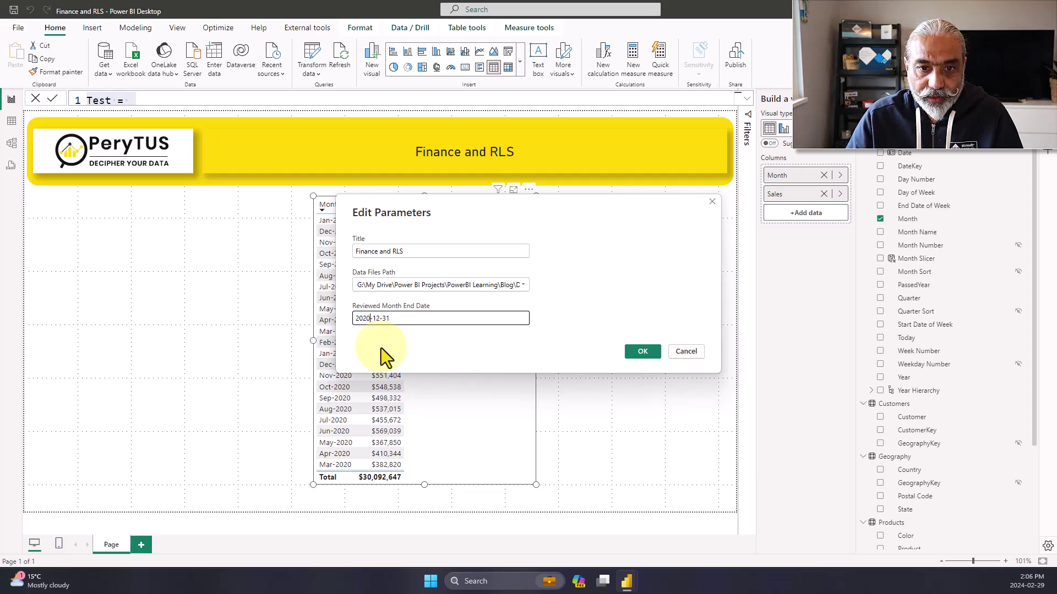
pyautogui.write('20')
pyautogui.click(643, 352)
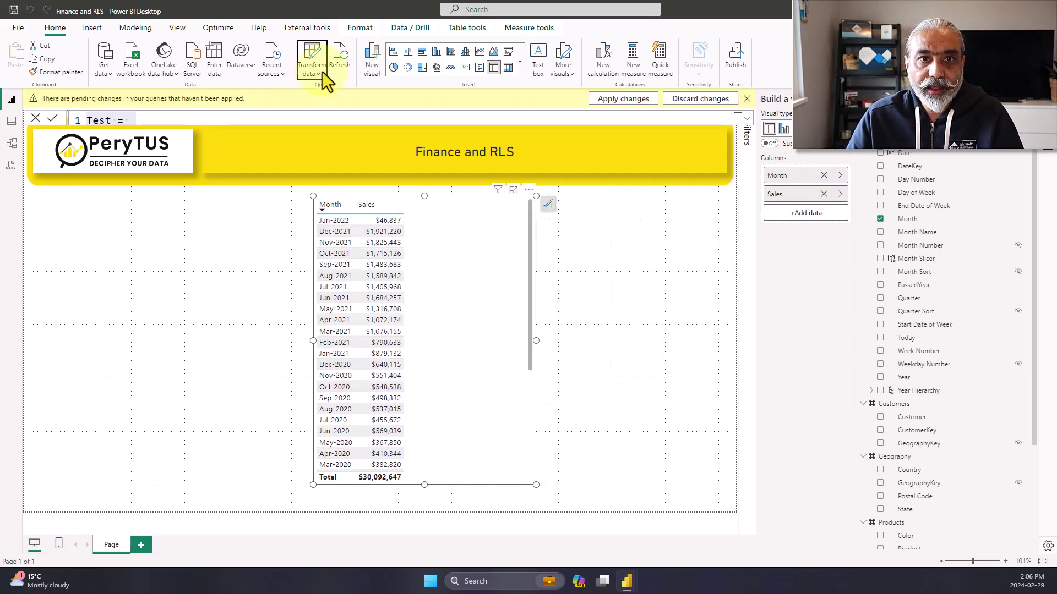
pyautogui.click(343, 62)
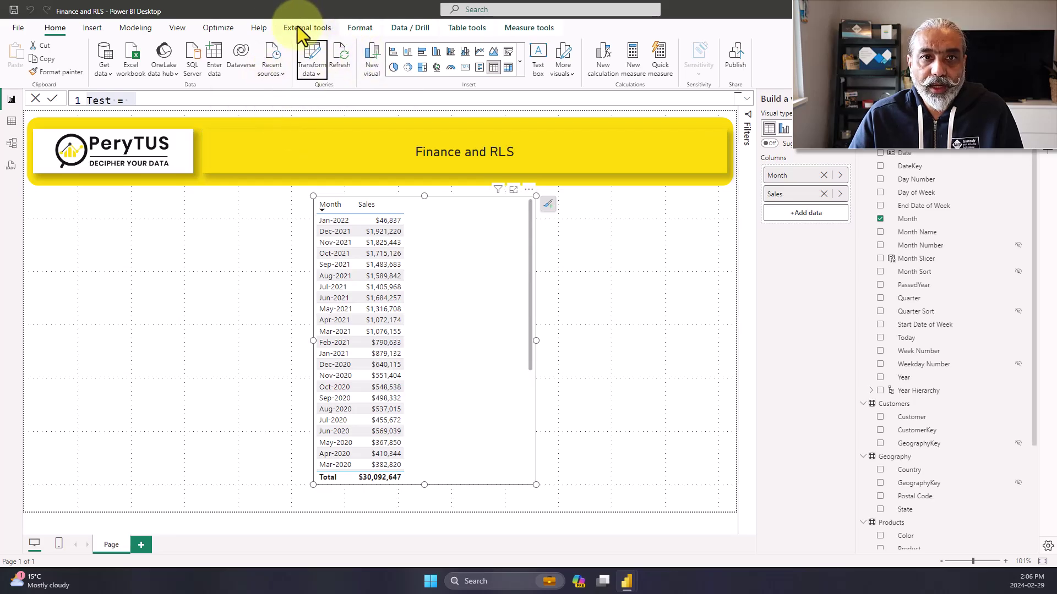
# Step: Preview the report with the User Review Date role again to check the months against the new review date
pyautogui.click(135, 27)
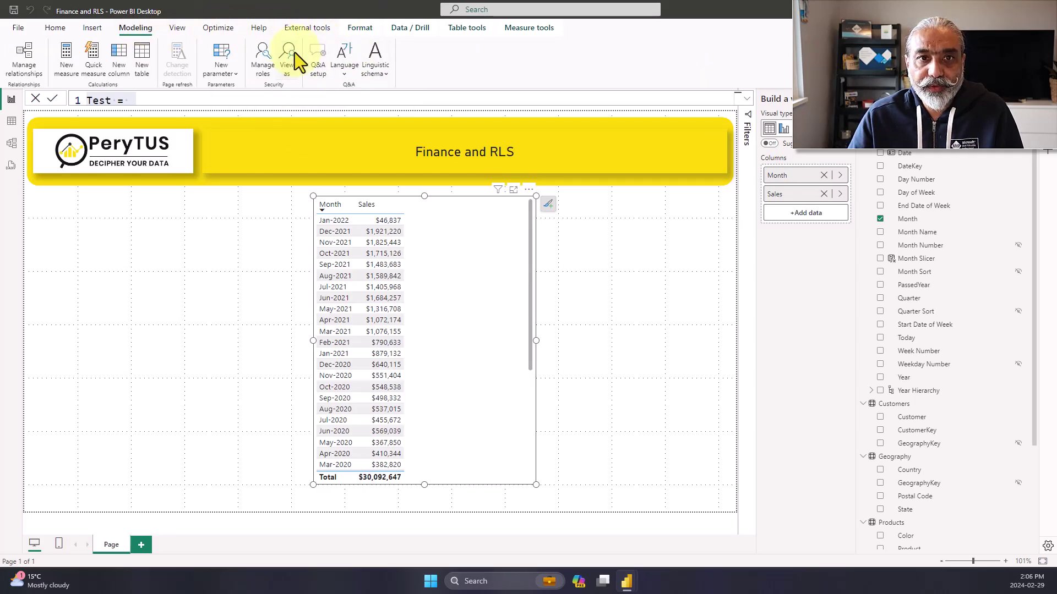
pyautogui.click(288, 60)
pyautogui.click(471, 250)
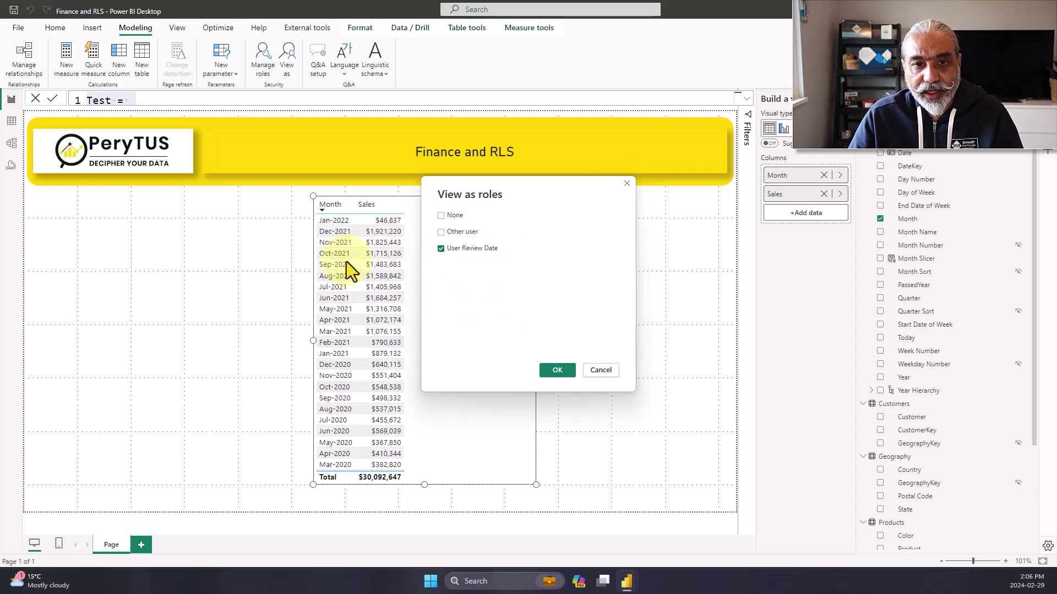
pyautogui.click(557, 371)
pyautogui.scroll(-1, 385, 265)
pyautogui.scroll(1, 385, 265)
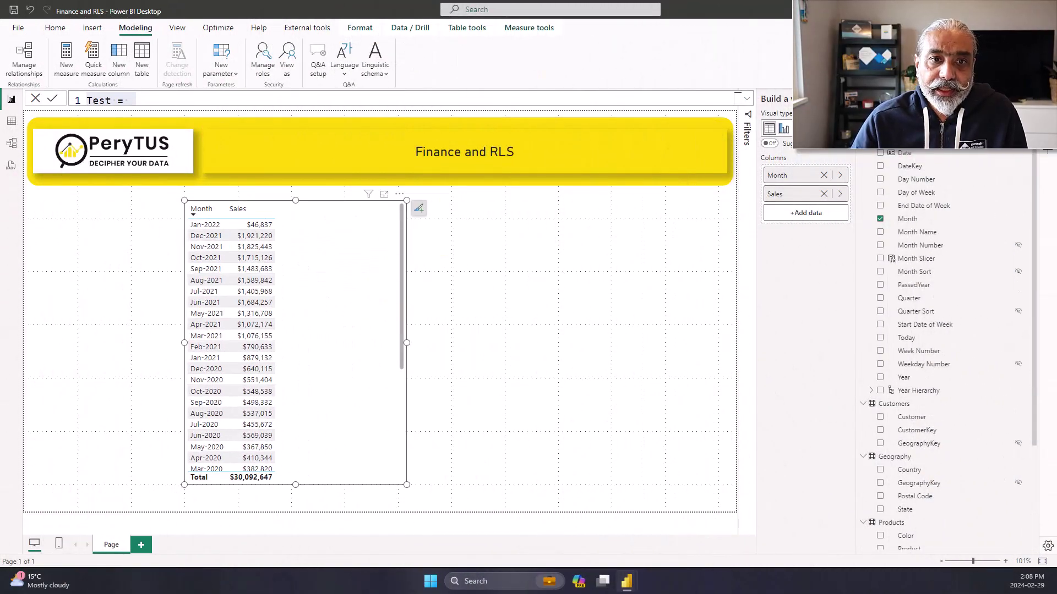
# Step: Narrow the Month and Sales table and examine the DAX formula of the Calendar table's Month Slicer column
pyautogui.moveTo(410, 344); pyautogui.dragTo(327, 341)
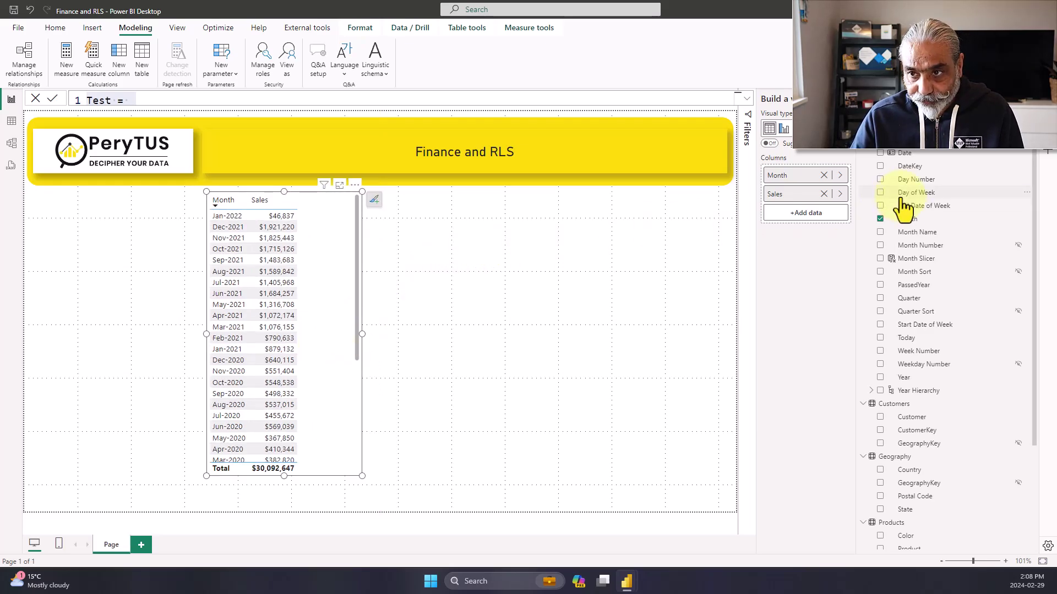
pyautogui.click(918, 261)
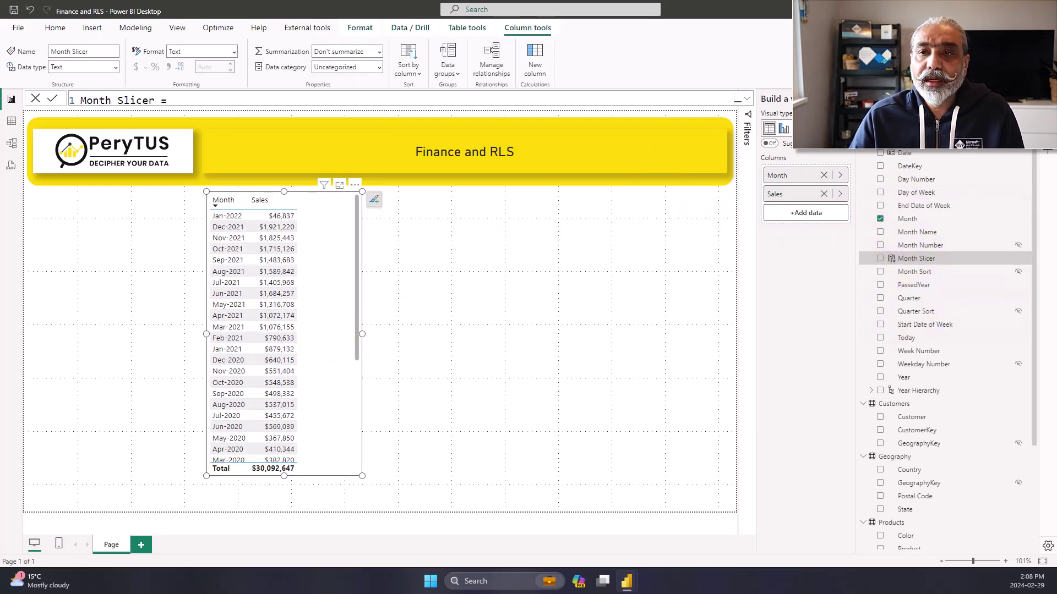
pyautogui.click(747, 98)
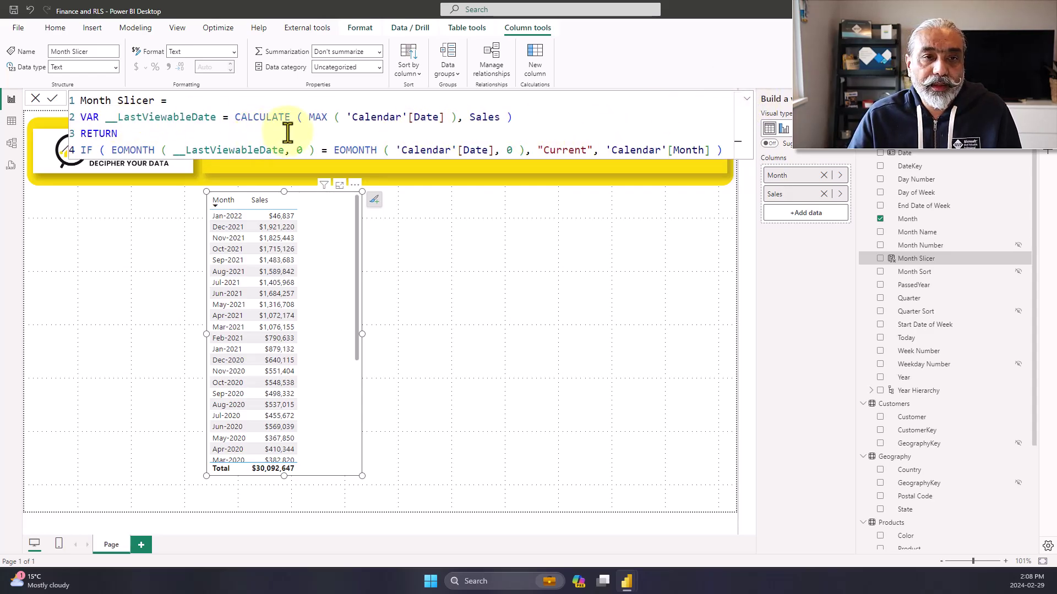
pyautogui.keyDown('ctrl'); pyautogui.scroll(2, 287, 133); pyautogui.keyUp('ctrl')
pyautogui.hotkey('ctrl', '-')
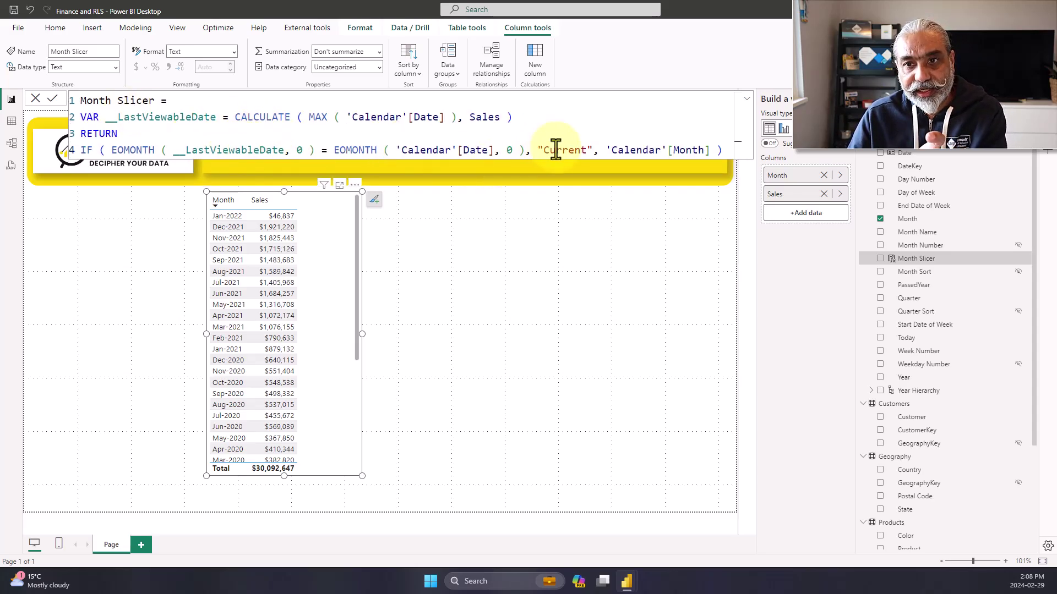
pyautogui.moveTo(616, 150); pyautogui.dragTo(713, 144)
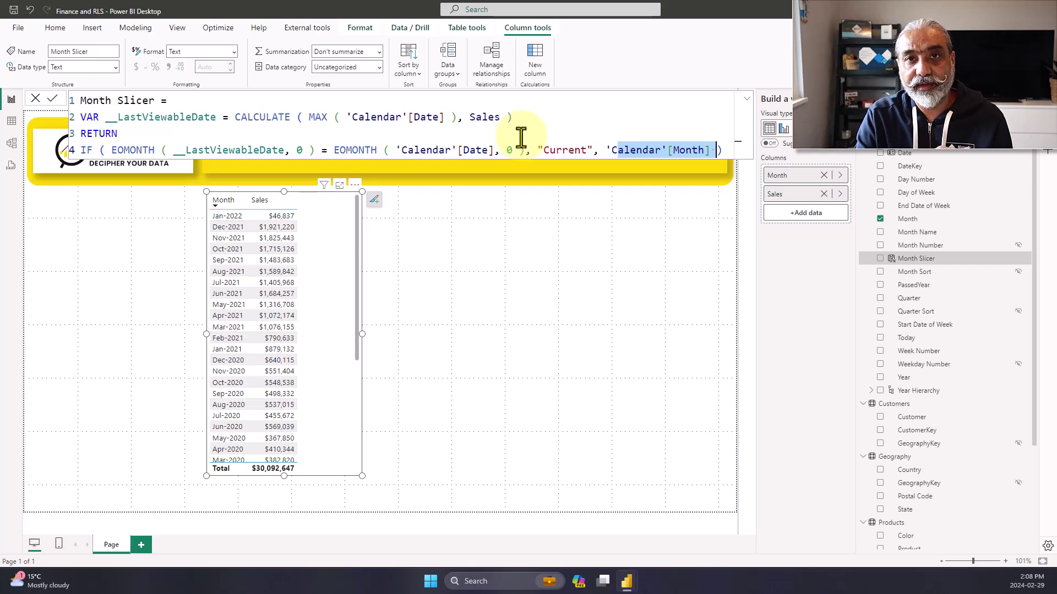
# Step: Add the Month Slicer column to the Month and Sales table, widen the table and review the column's values
pyautogui.moveTo(894, 258); pyautogui.dragTo(335, 251)
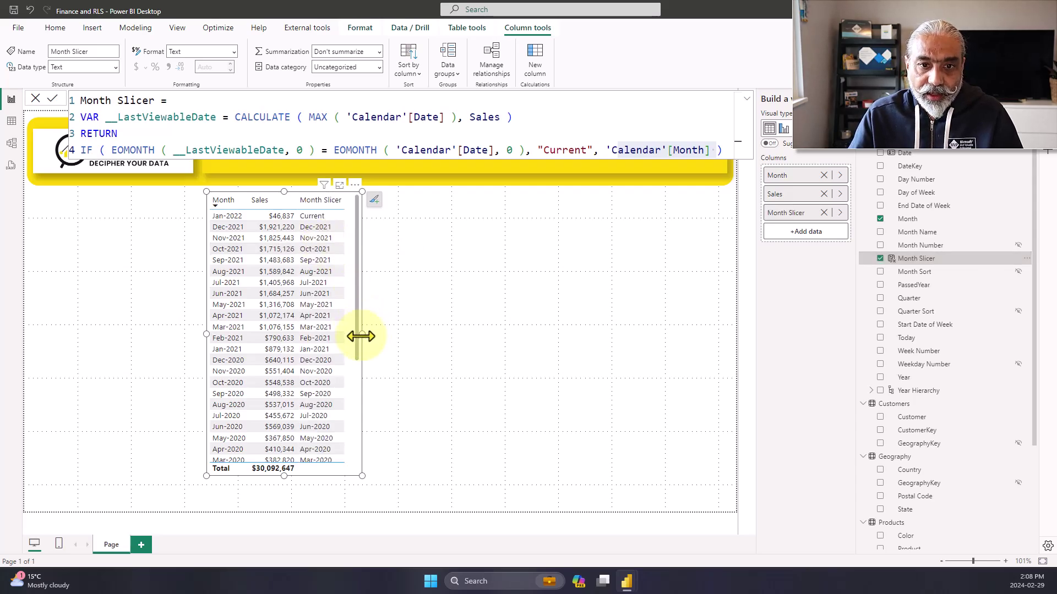
pyautogui.moveTo(362, 334); pyautogui.dragTo(465, 334)
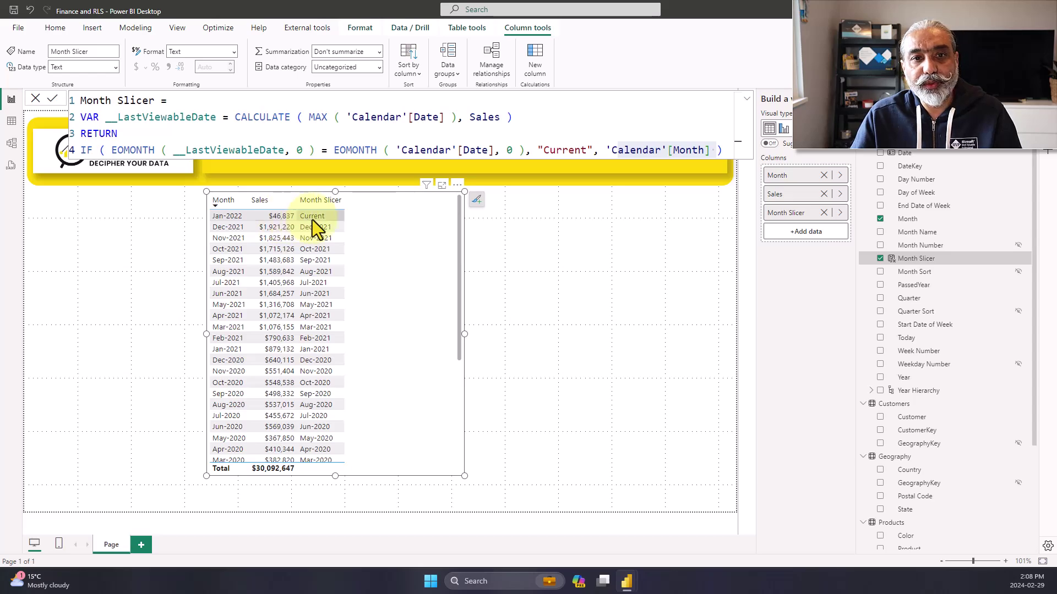
pyautogui.scroll(-3, 329, 242)
pyautogui.scroll(3, 324, 247)
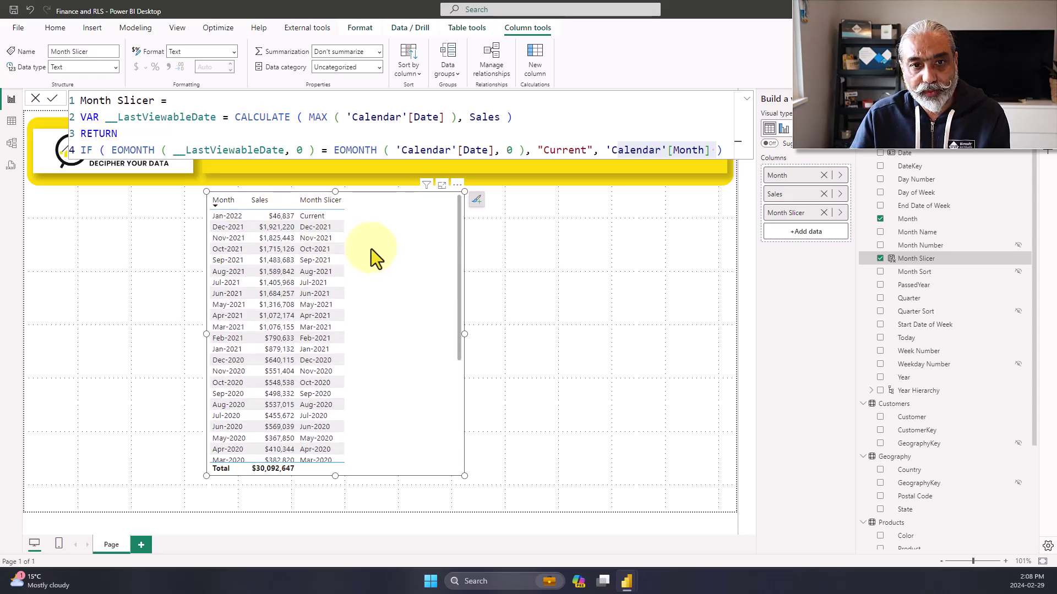
# Step: Create a slicer visual from the Month Slicer column in the empty area beside the sales table
pyautogui.moveTo(933, 263); pyautogui.dragTo(570, 275)
pyautogui.moveTo(465, 334); pyautogui.dragTo(527, 334)
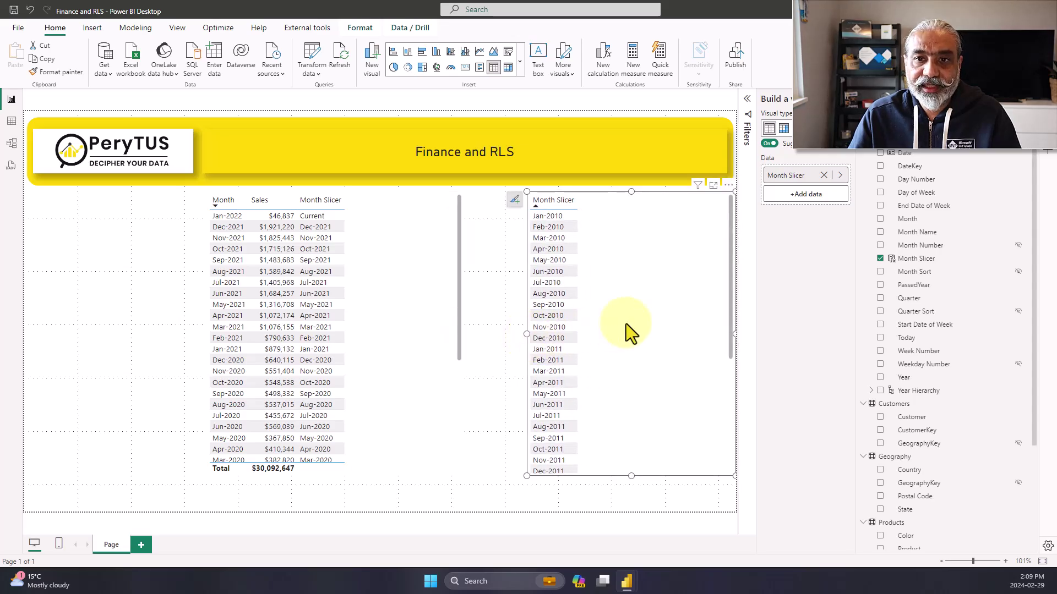
pyautogui.click(508, 53)
# Step: Filter the sales table to Current with the Month Slicer visual
pyautogui.scroll(-12, 585, 278)
pyautogui.scroll(-15, 640, 391)
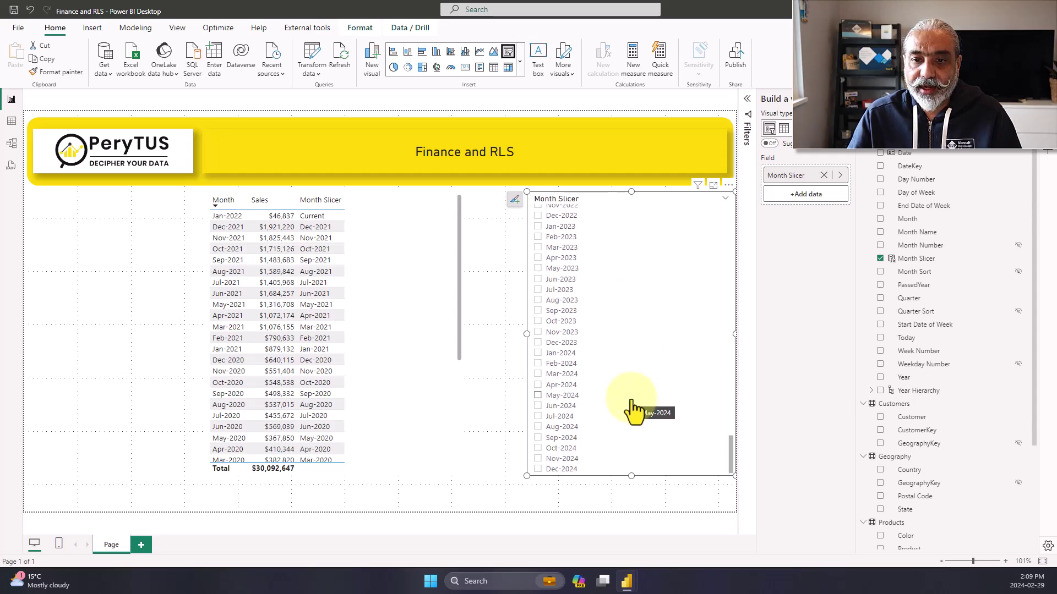
pyautogui.scroll(2, 589, 285)
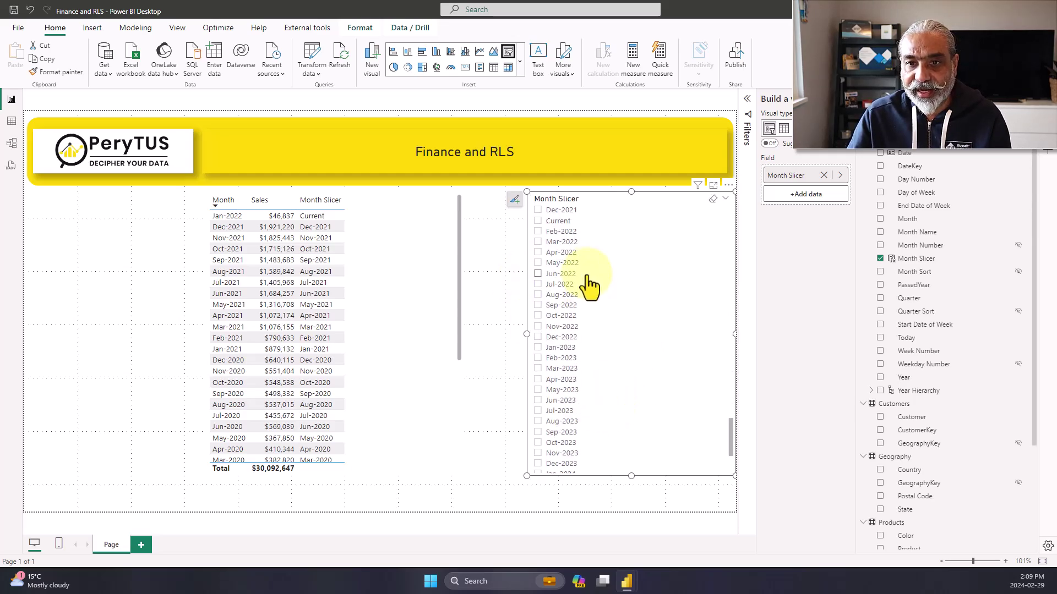
pyautogui.click(546, 222)
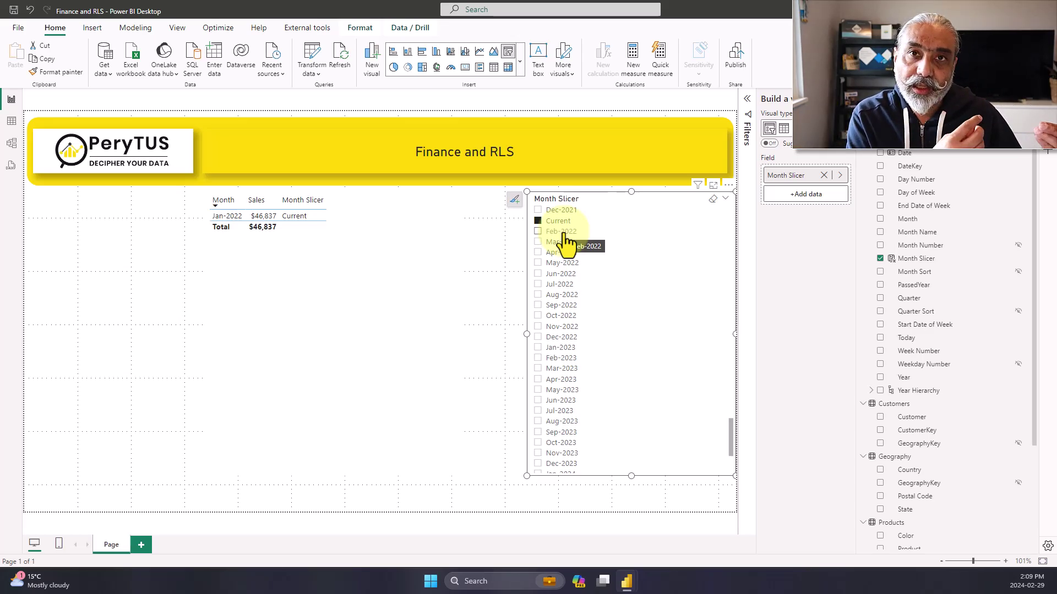
# Step: Reapply the Current selection in the Month Slicer and shift the sales table slightly toward the slicer
pyautogui.click(549, 221)
pyautogui.click(549, 221)
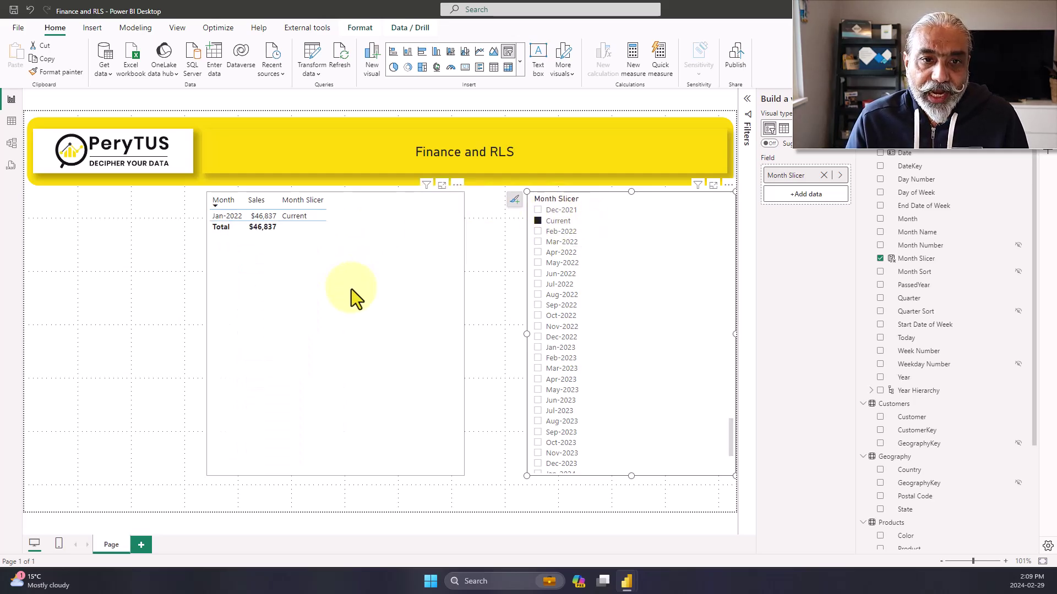
pyautogui.click(434, 268)
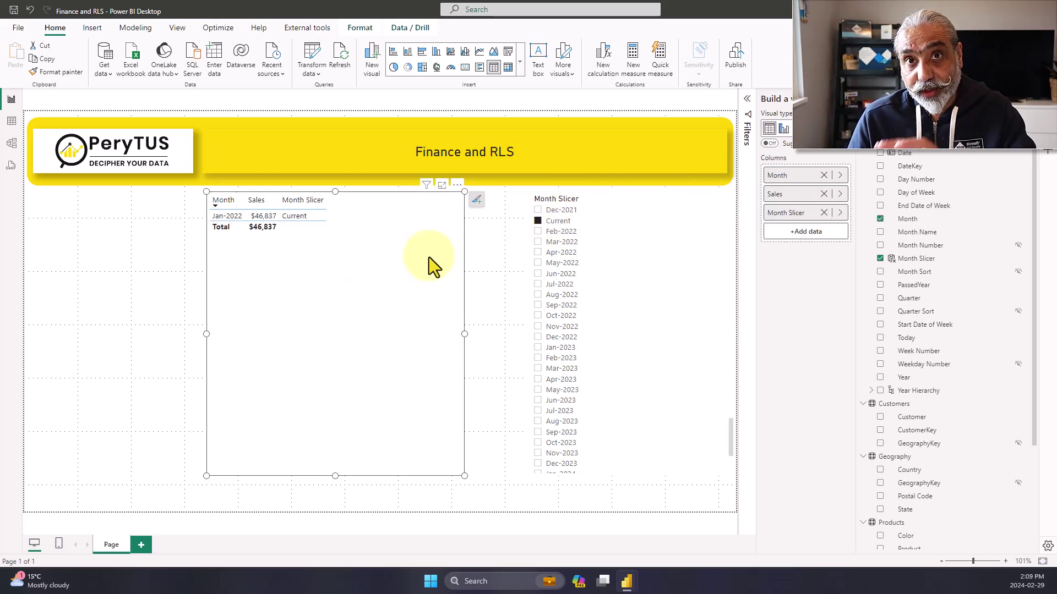
pyautogui.moveTo(352, 268); pyautogui.dragTo(361, 273)
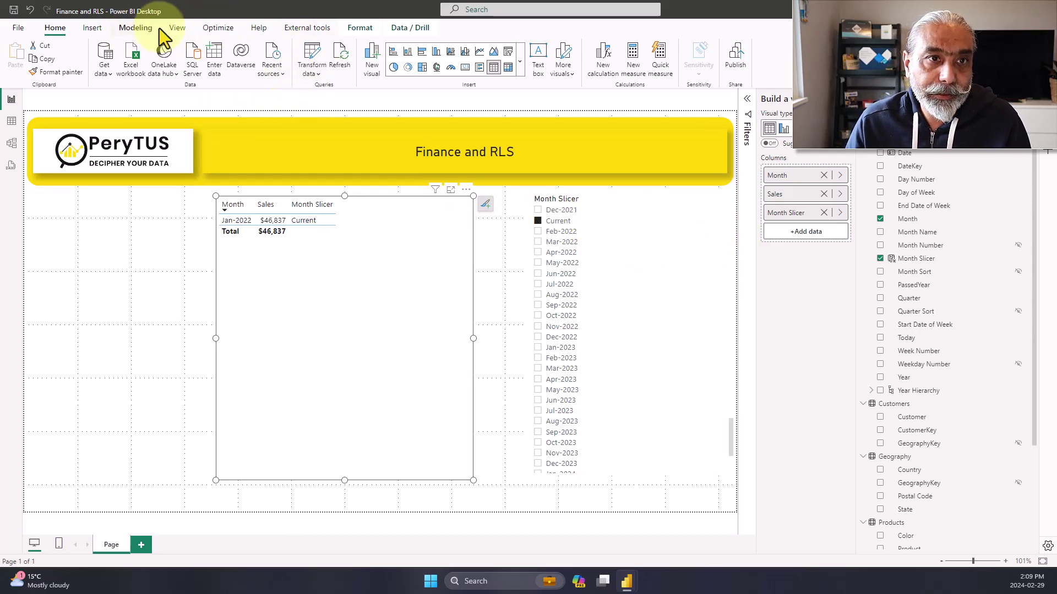
pyautogui.click(177, 28)
pyautogui.click(134, 31)
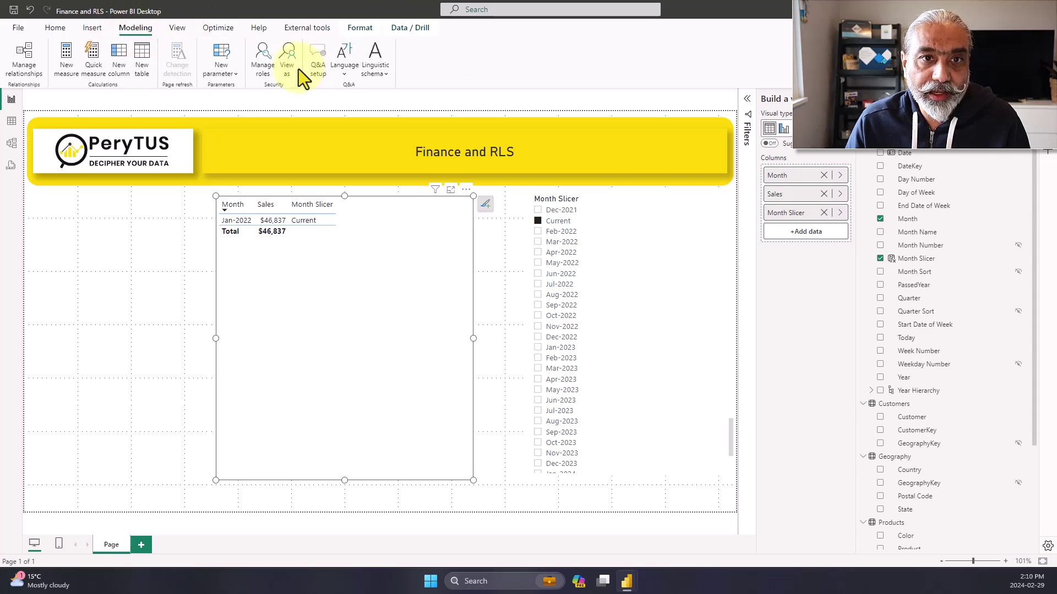
pyautogui.click(292, 69)
pyautogui.click(492, 251)
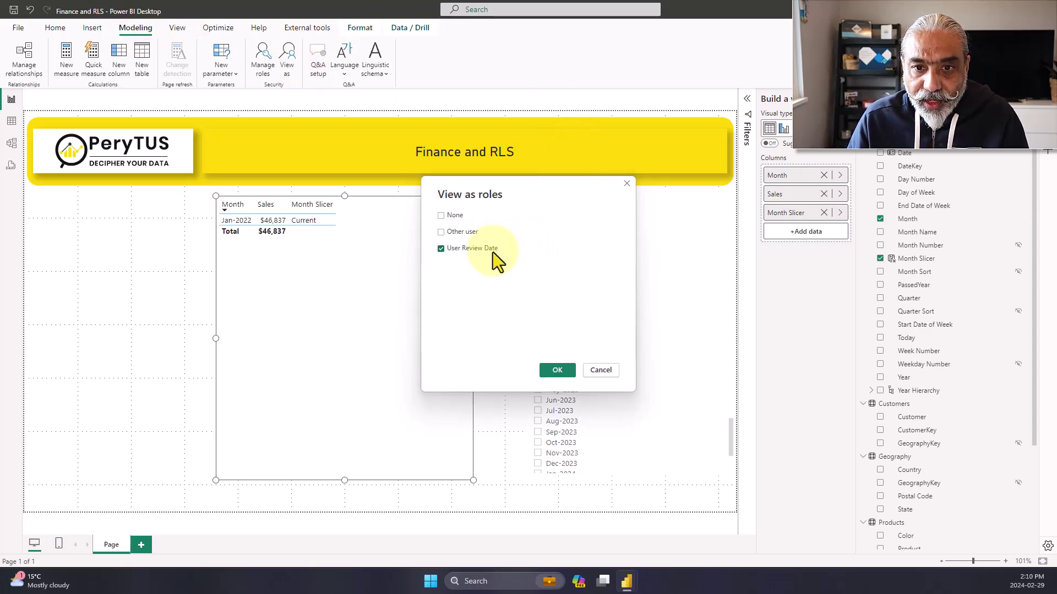
pyautogui.moveTo(516, 192); pyautogui.dragTo(177, 273)
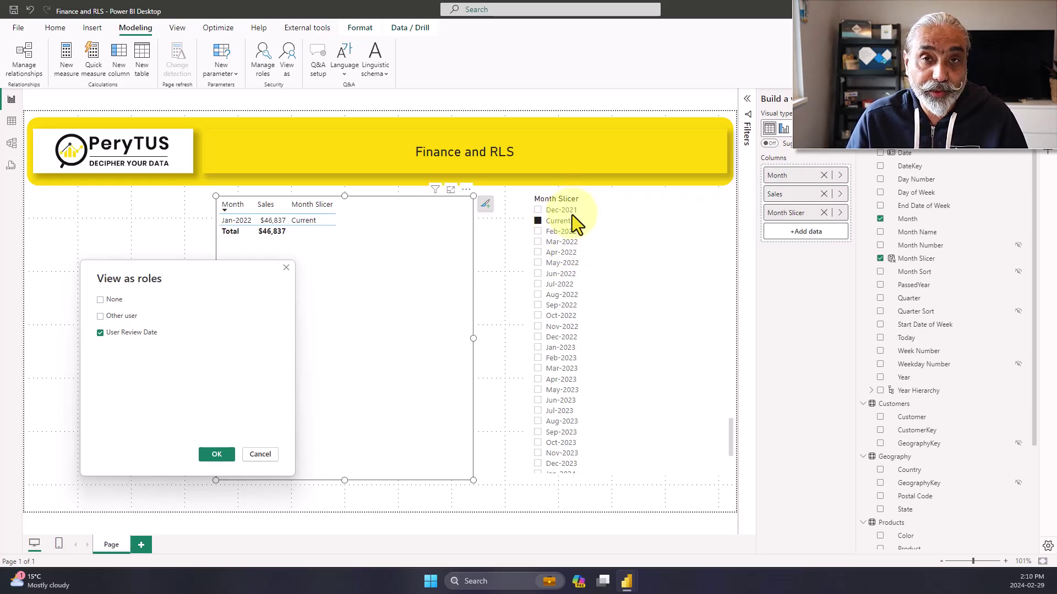
pyautogui.click(258, 454)
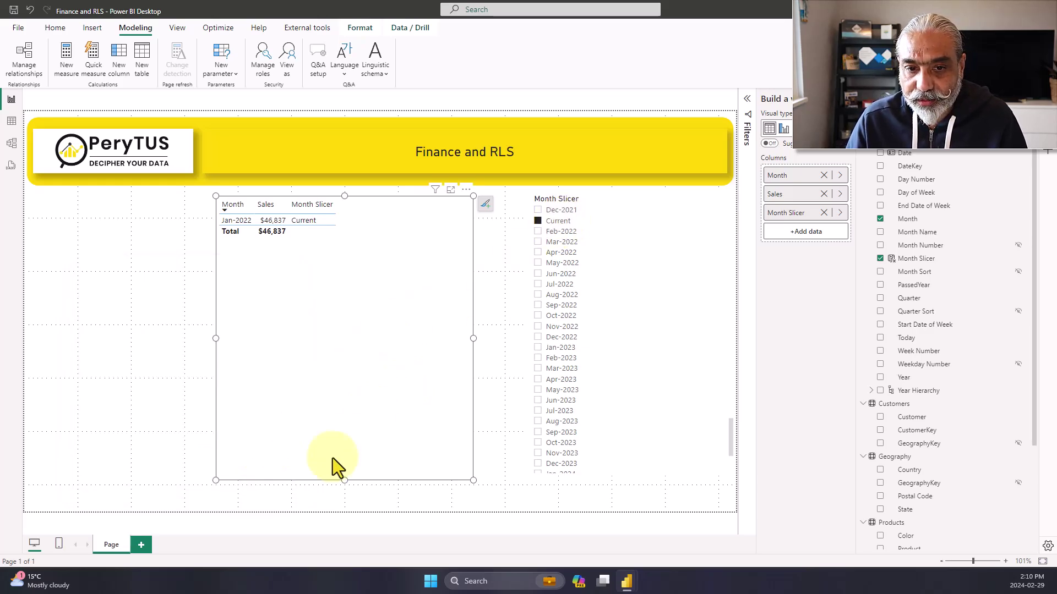
# Step: Shorten the sales table and add a compact table with the Reviewed Month End Date field in the empty area below it
pyautogui.moveTo(345, 481); pyautogui.dragTo(344, 347)
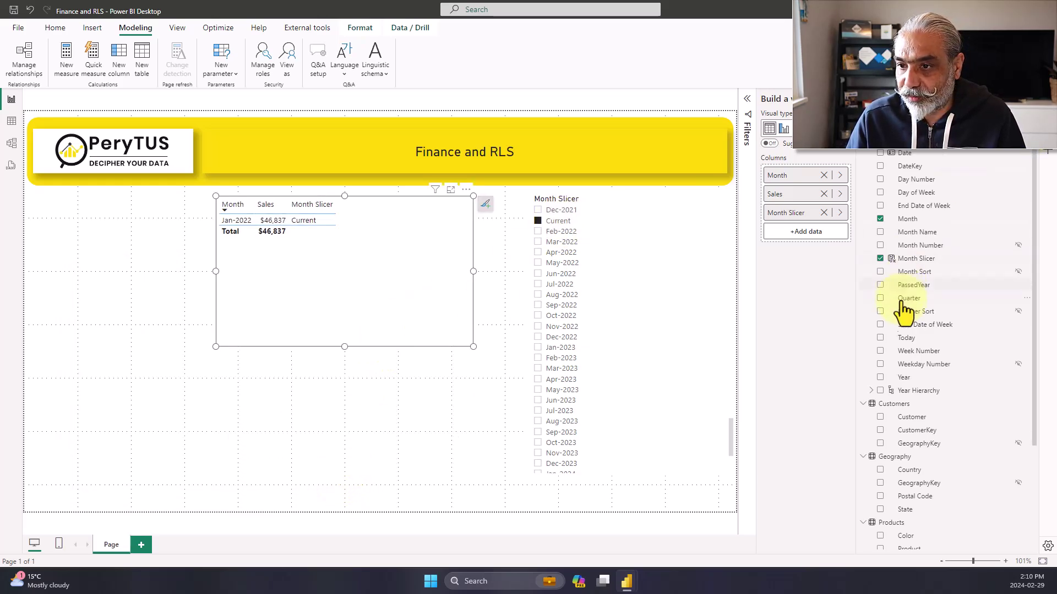
pyautogui.scroll(-3, 927, 435)
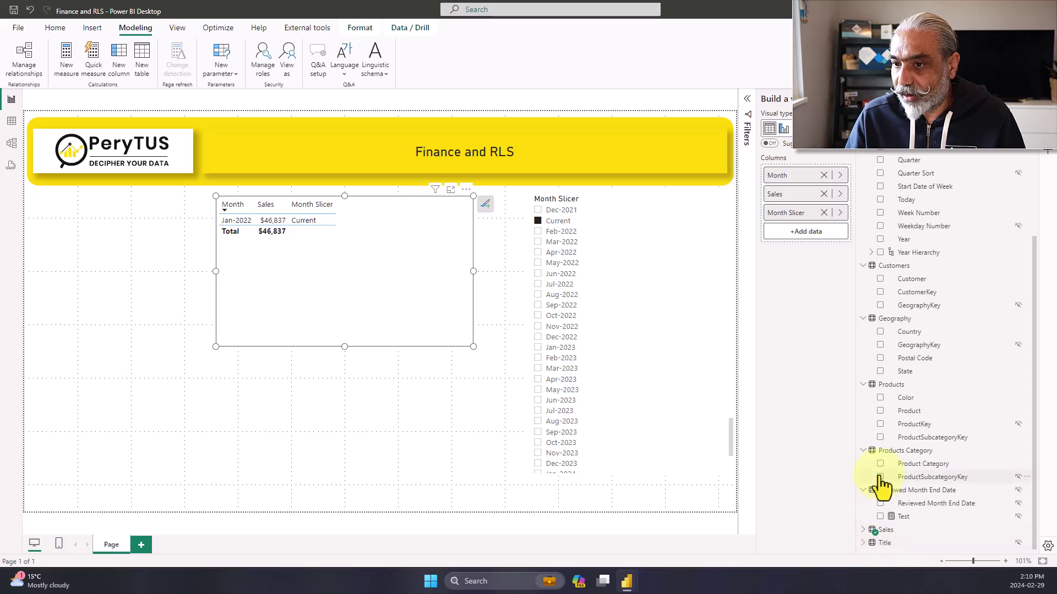
pyautogui.scroll(5, 883, 406)
pyautogui.scroll(-8, 870, 160)
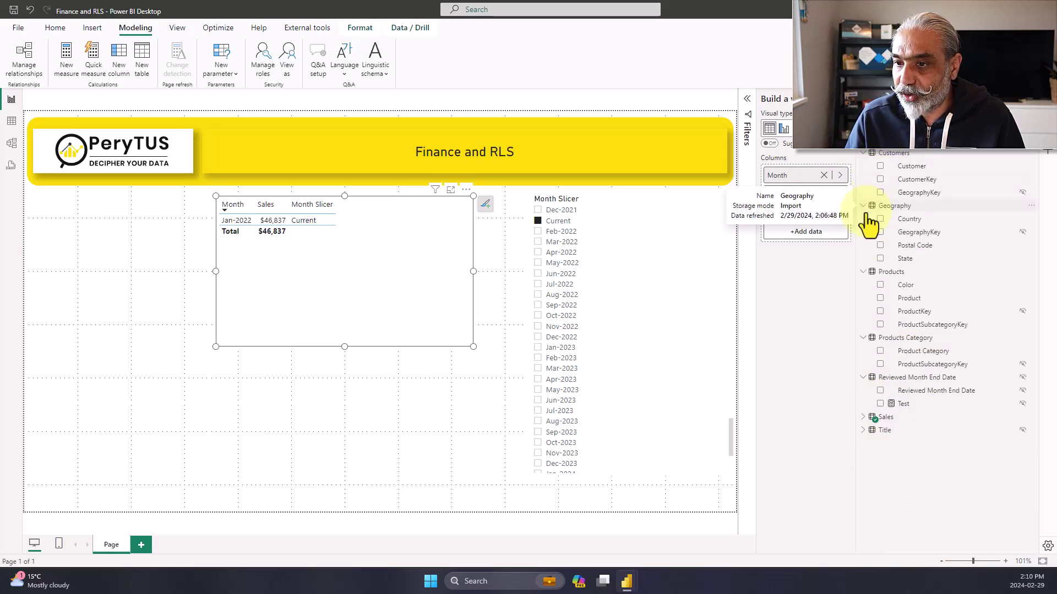
pyautogui.moveTo(916, 392); pyautogui.dragTo(332, 432)
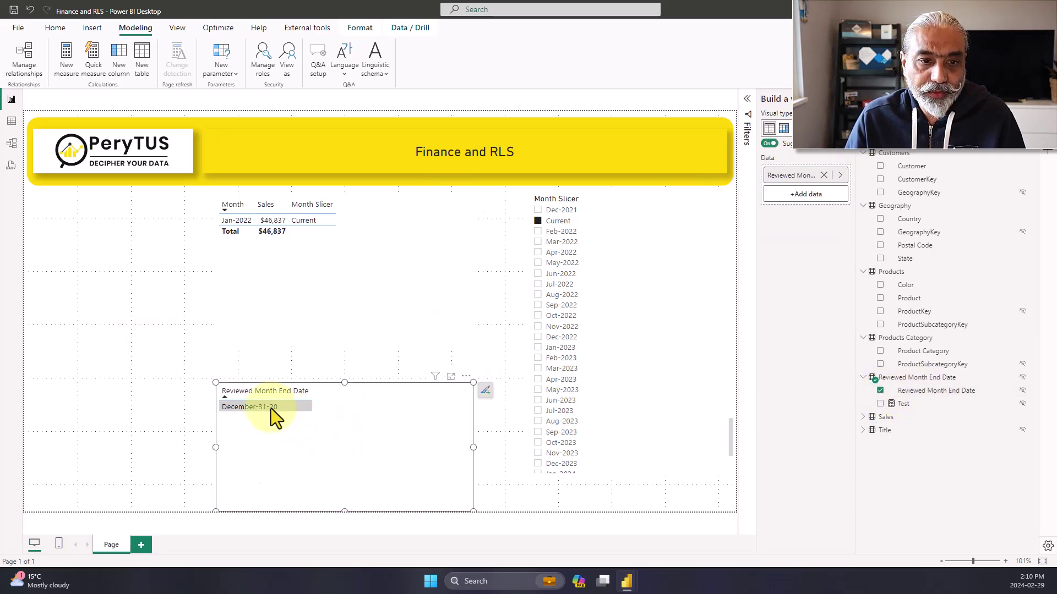
pyautogui.moveTo(345, 388); pyautogui.dragTo(305, 475)
pyautogui.click(335, 336)
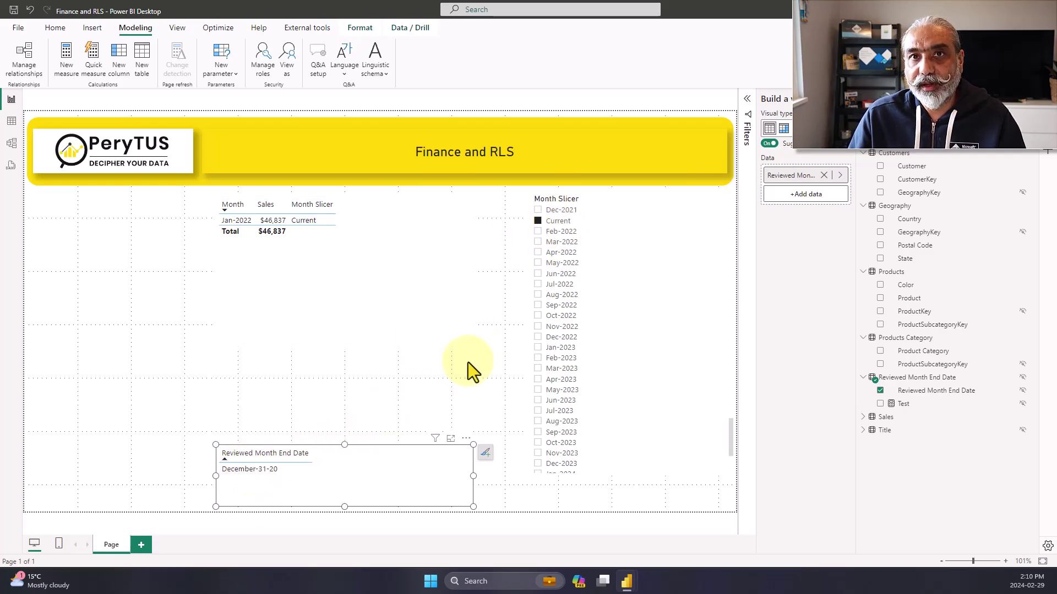
# Step: View the report as the User Review Date role and inspect the last entries listed in the Month Slicer
pyautogui.scroll(5, 576, 278)
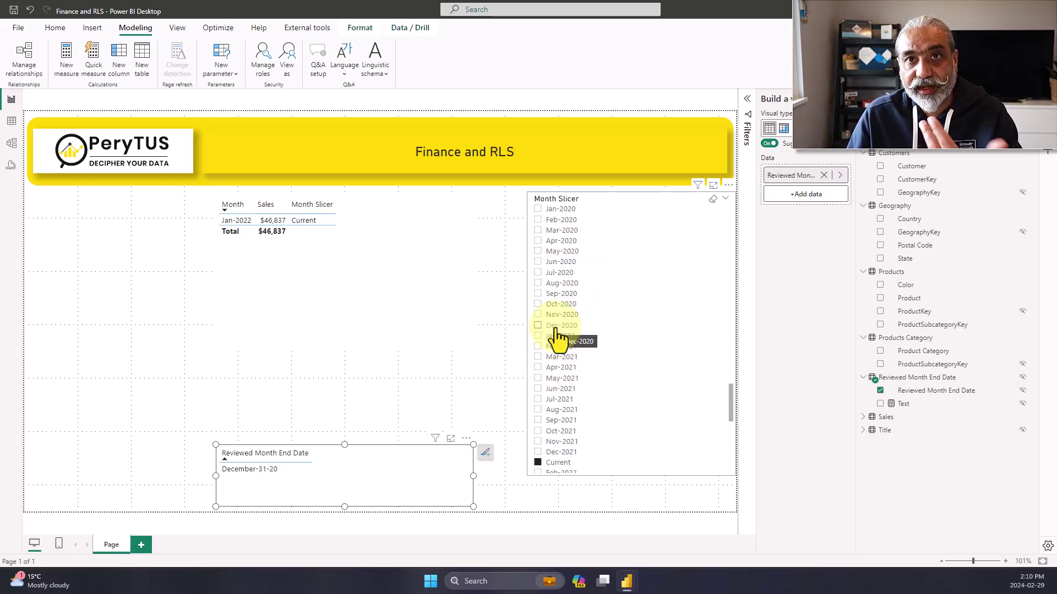
pyautogui.click(341, 260)
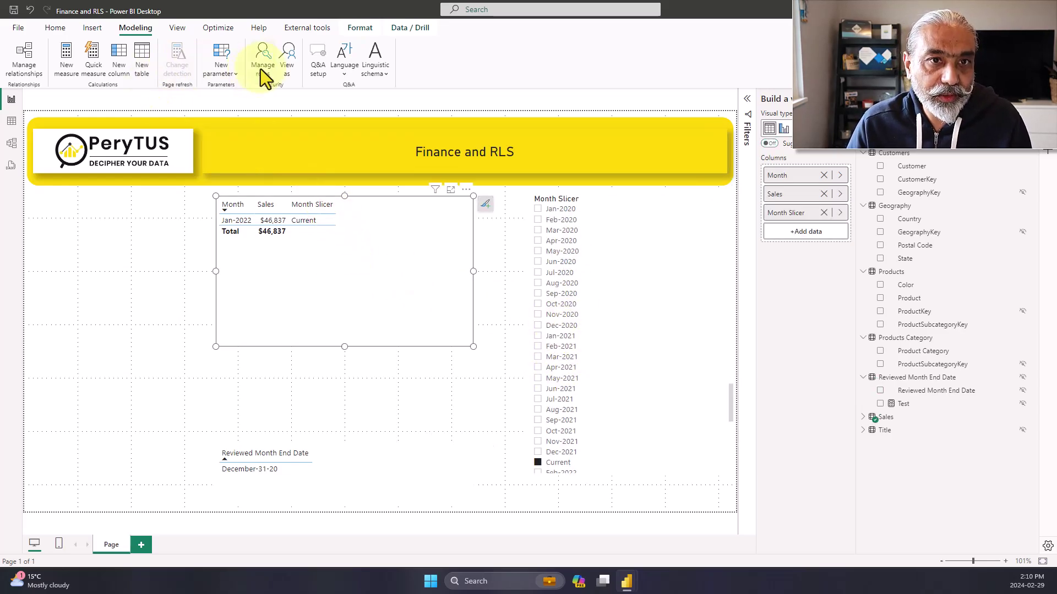
pyautogui.click(287, 61)
pyautogui.click(470, 249)
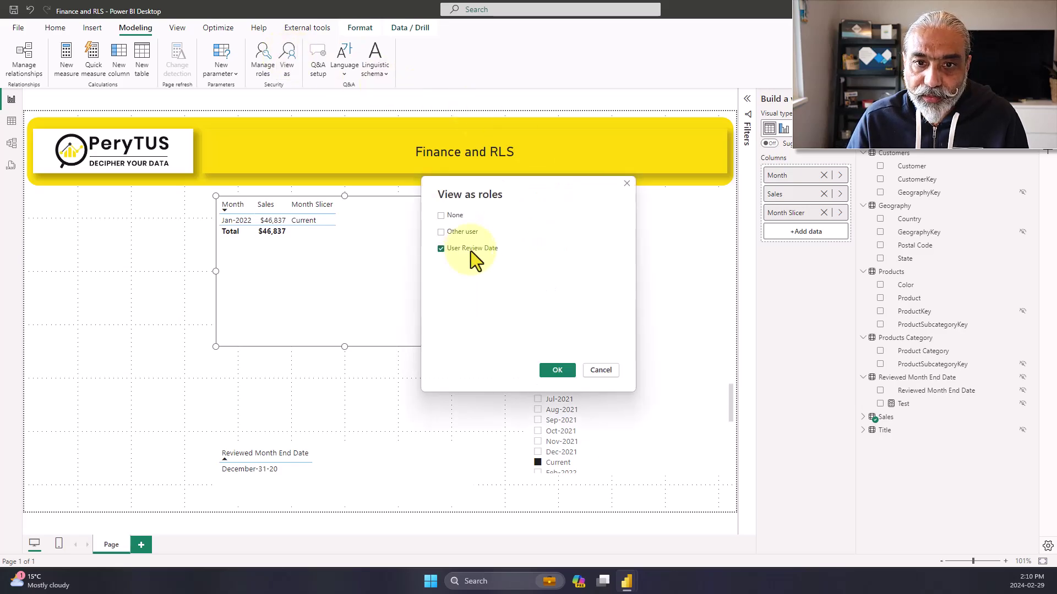
pyautogui.moveTo(512, 199); pyautogui.dragTo(122, 262)
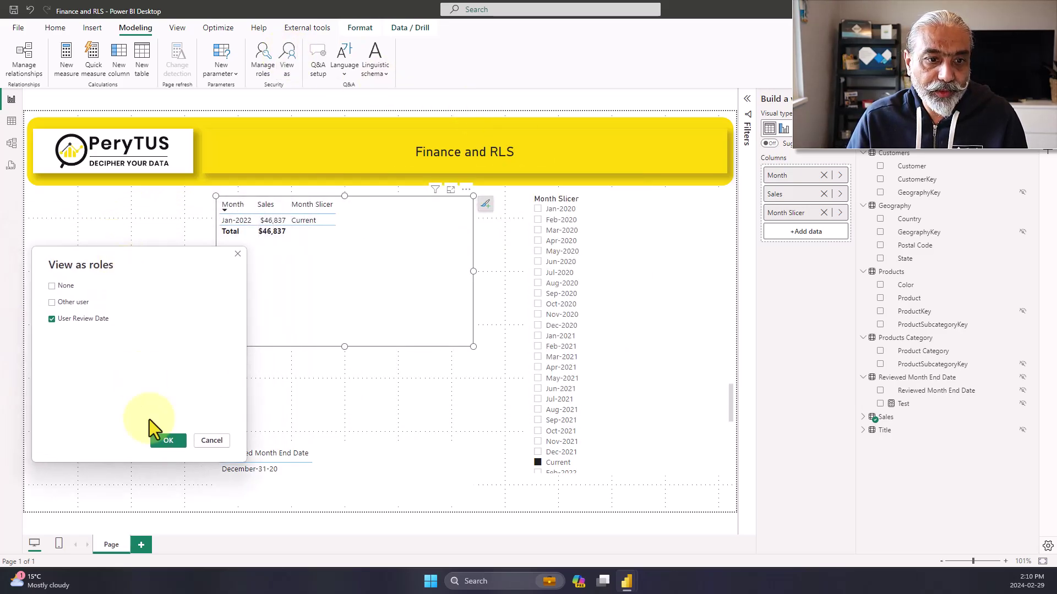
pyautogui.click(168, 441)
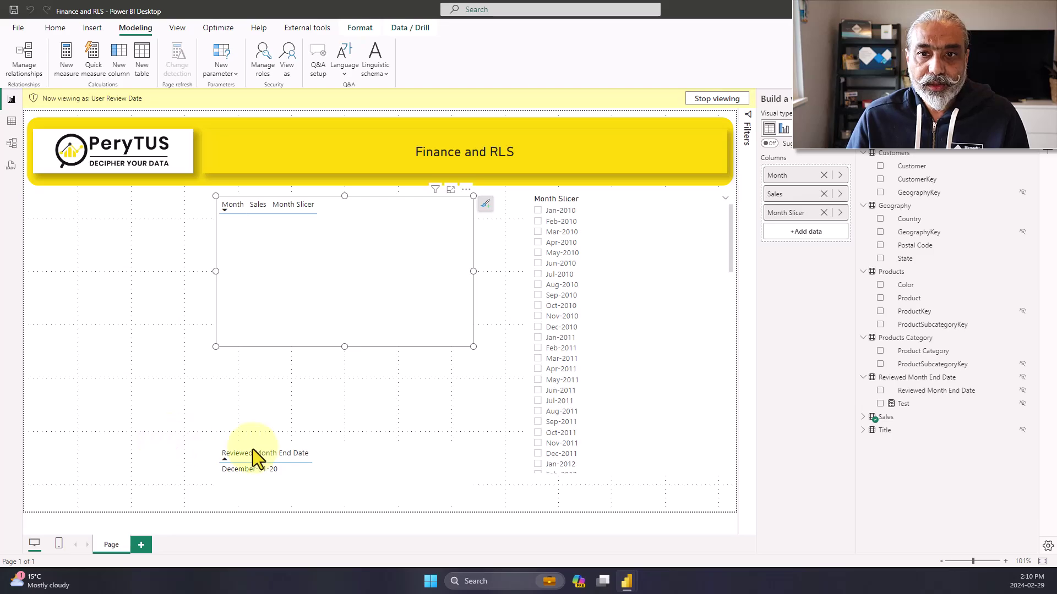
pyautogui.scroll(-3, 618, 392)
pyautogui.scroll(-14, 619, 391)
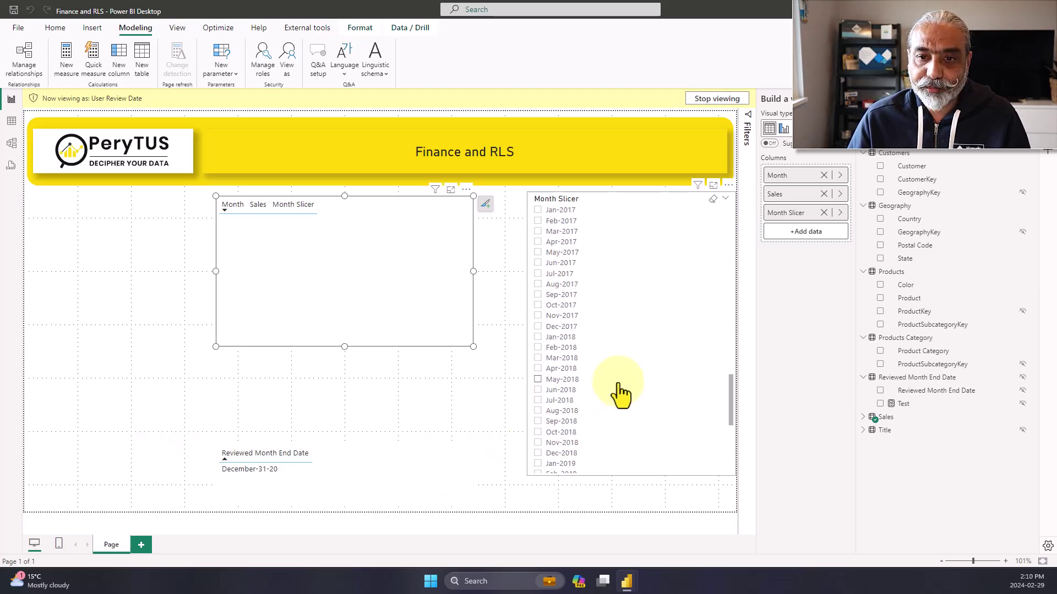
pyautogui.scroll(-1, 618, 392)
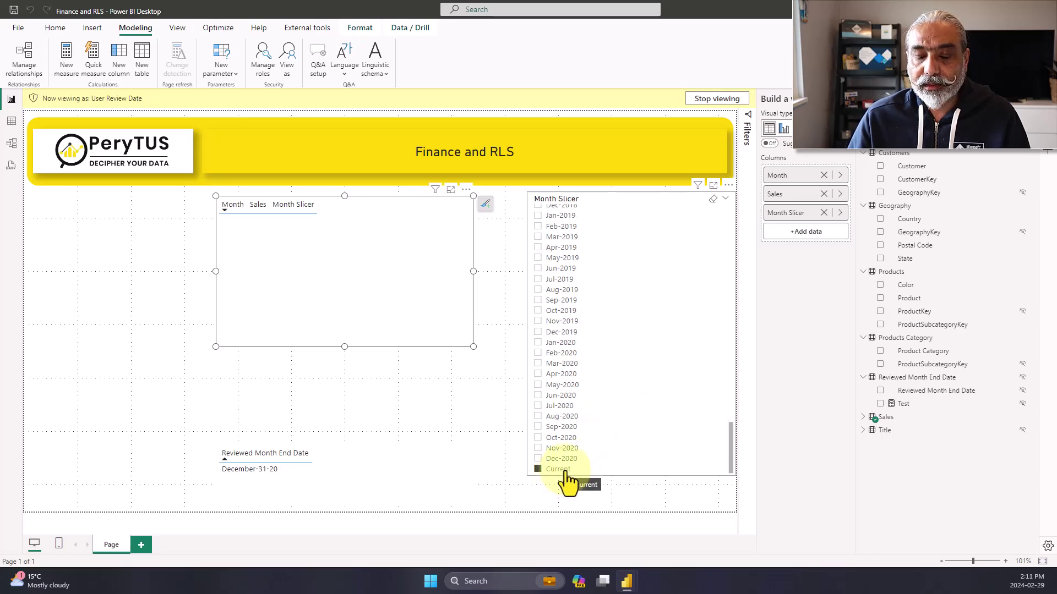